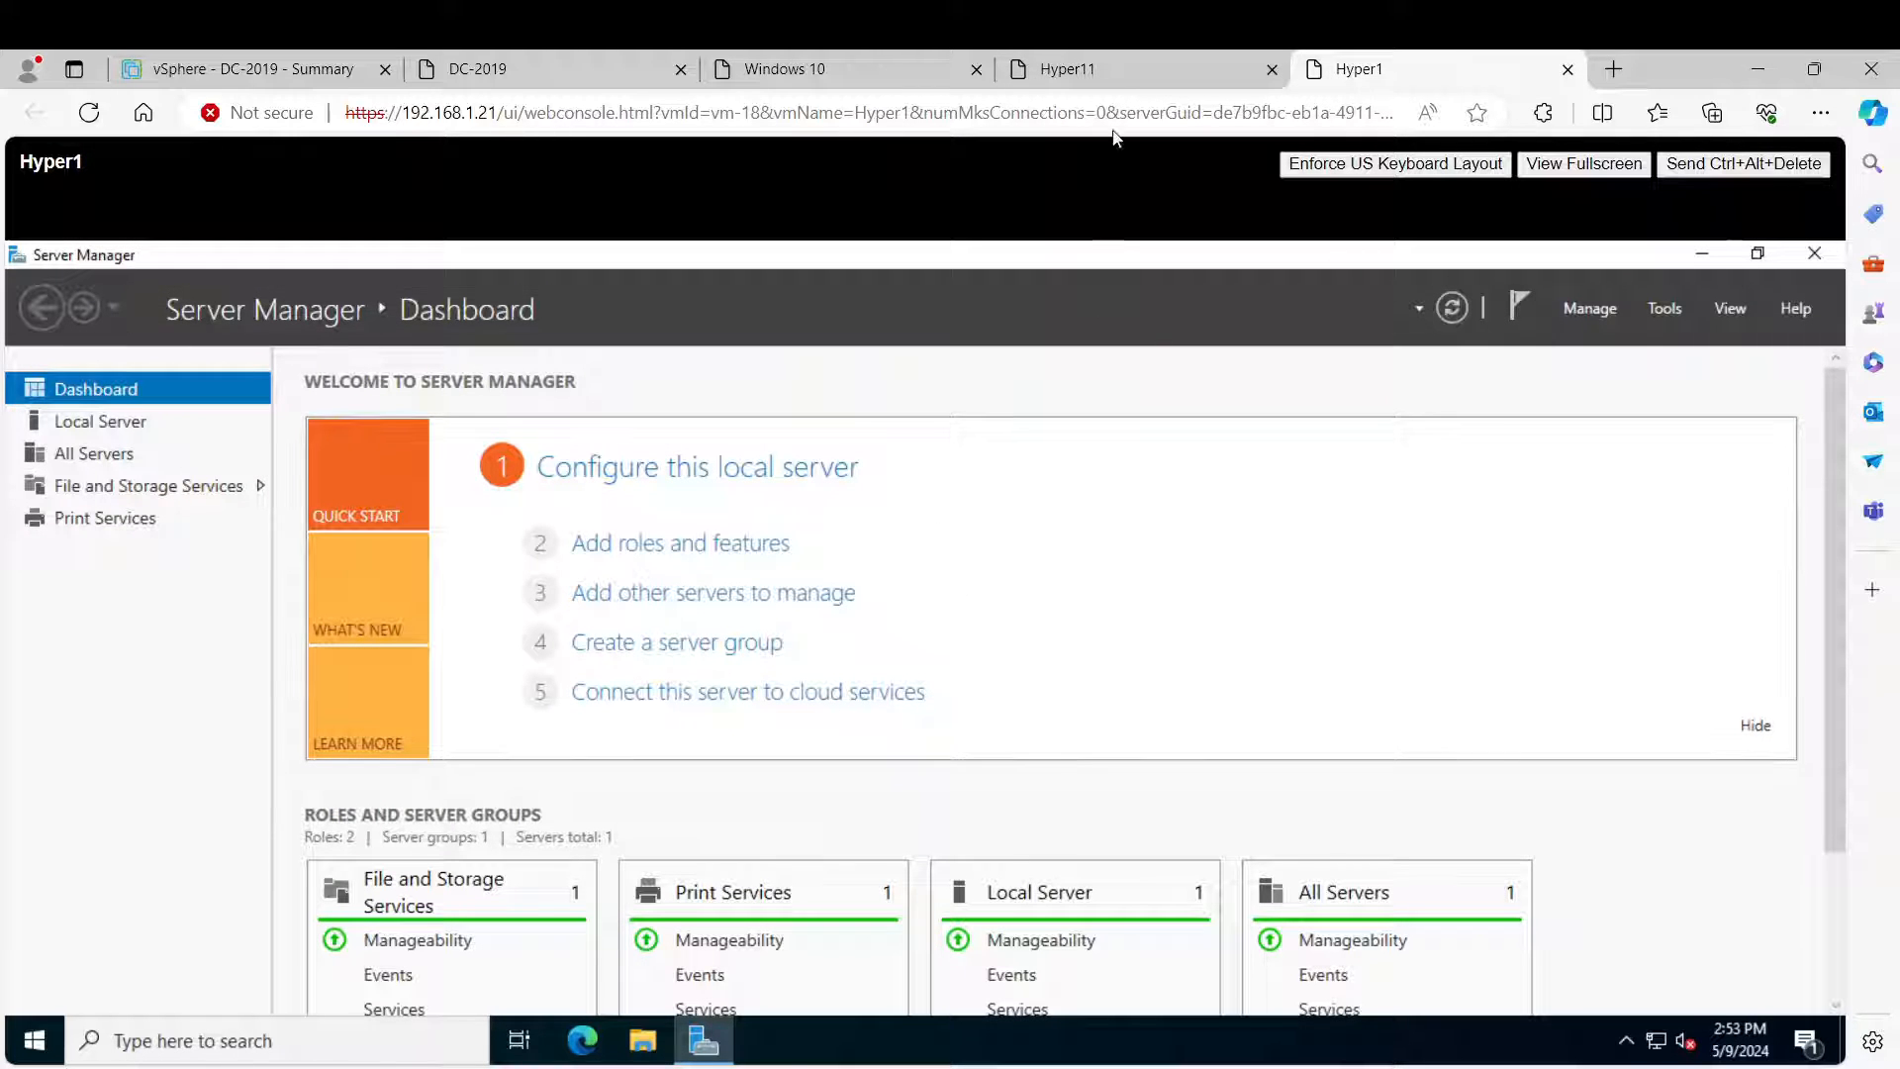
On Hyper11, start a printer migration that exports this print server's queues and drivers to a file, accepting the reviewed item list.
left_click(1116, 71)
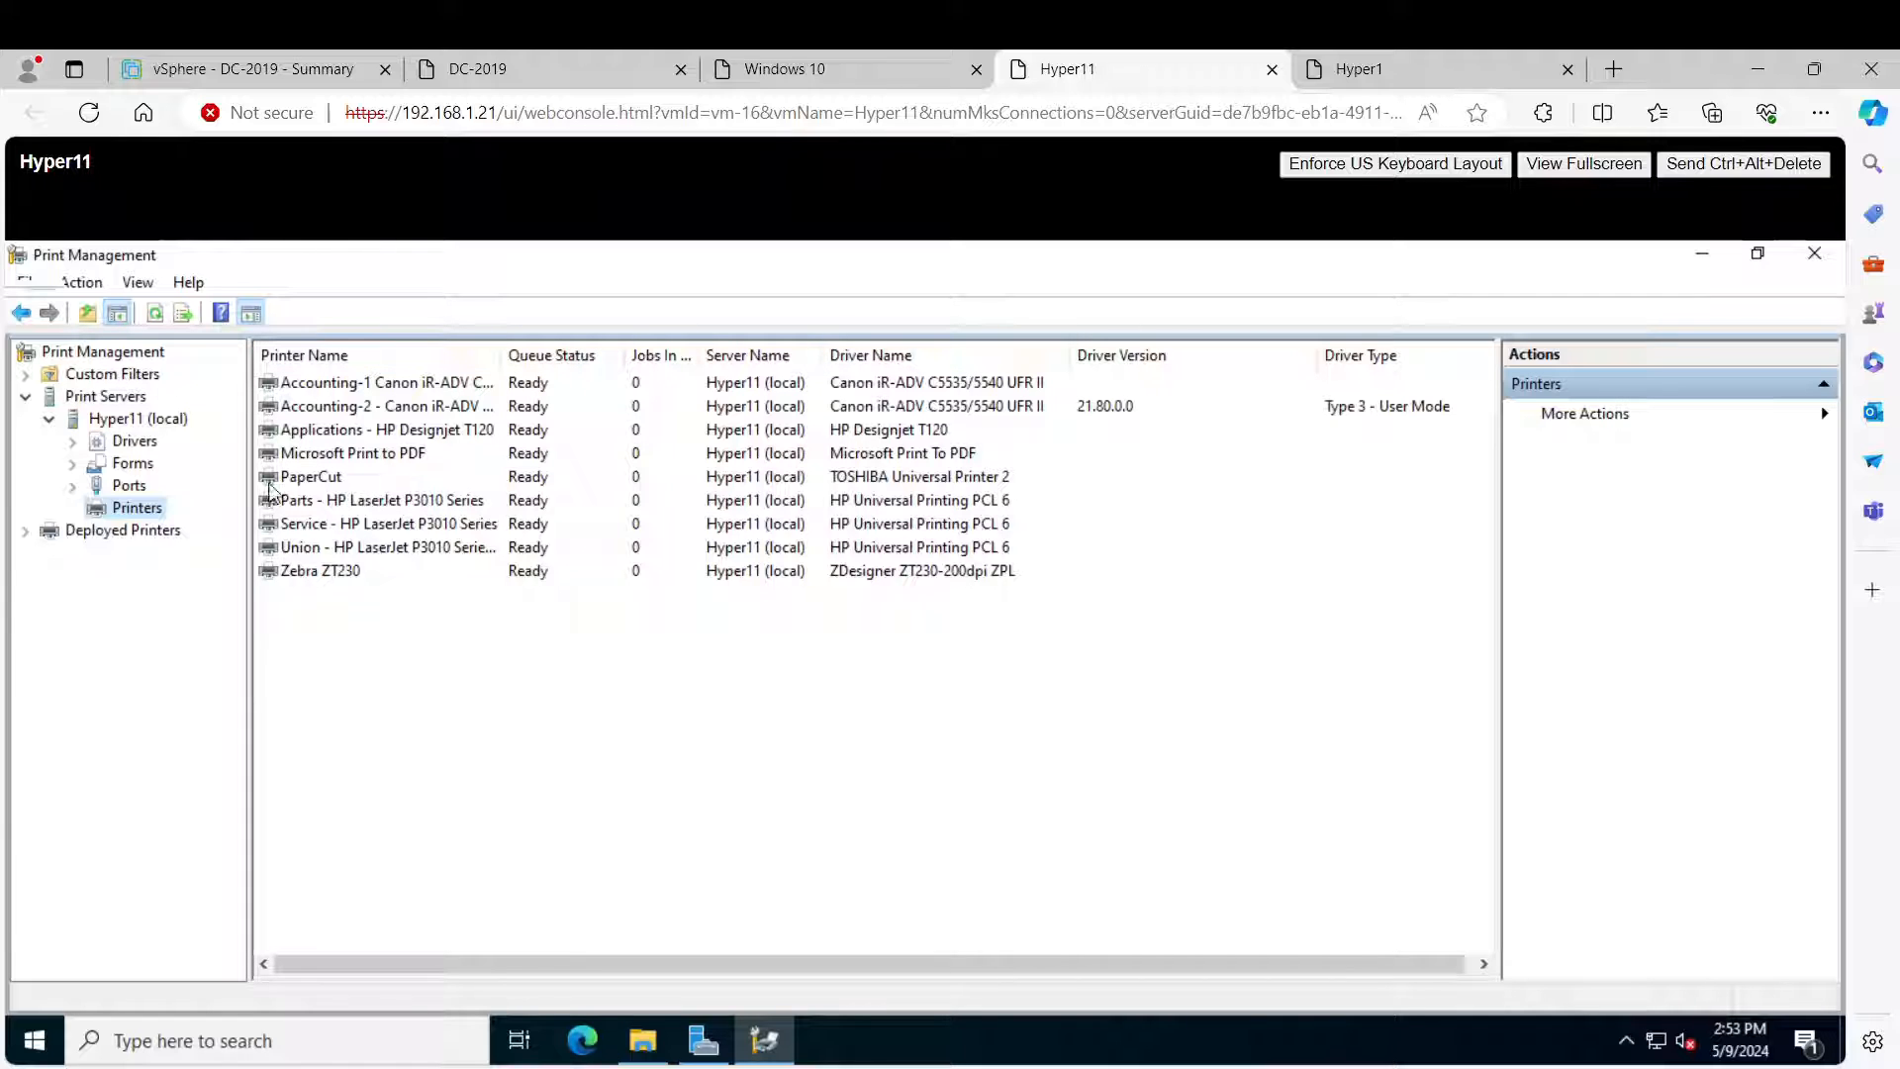
left_click(111, 354)
right_click(111, 361)
left_click(212, 395)
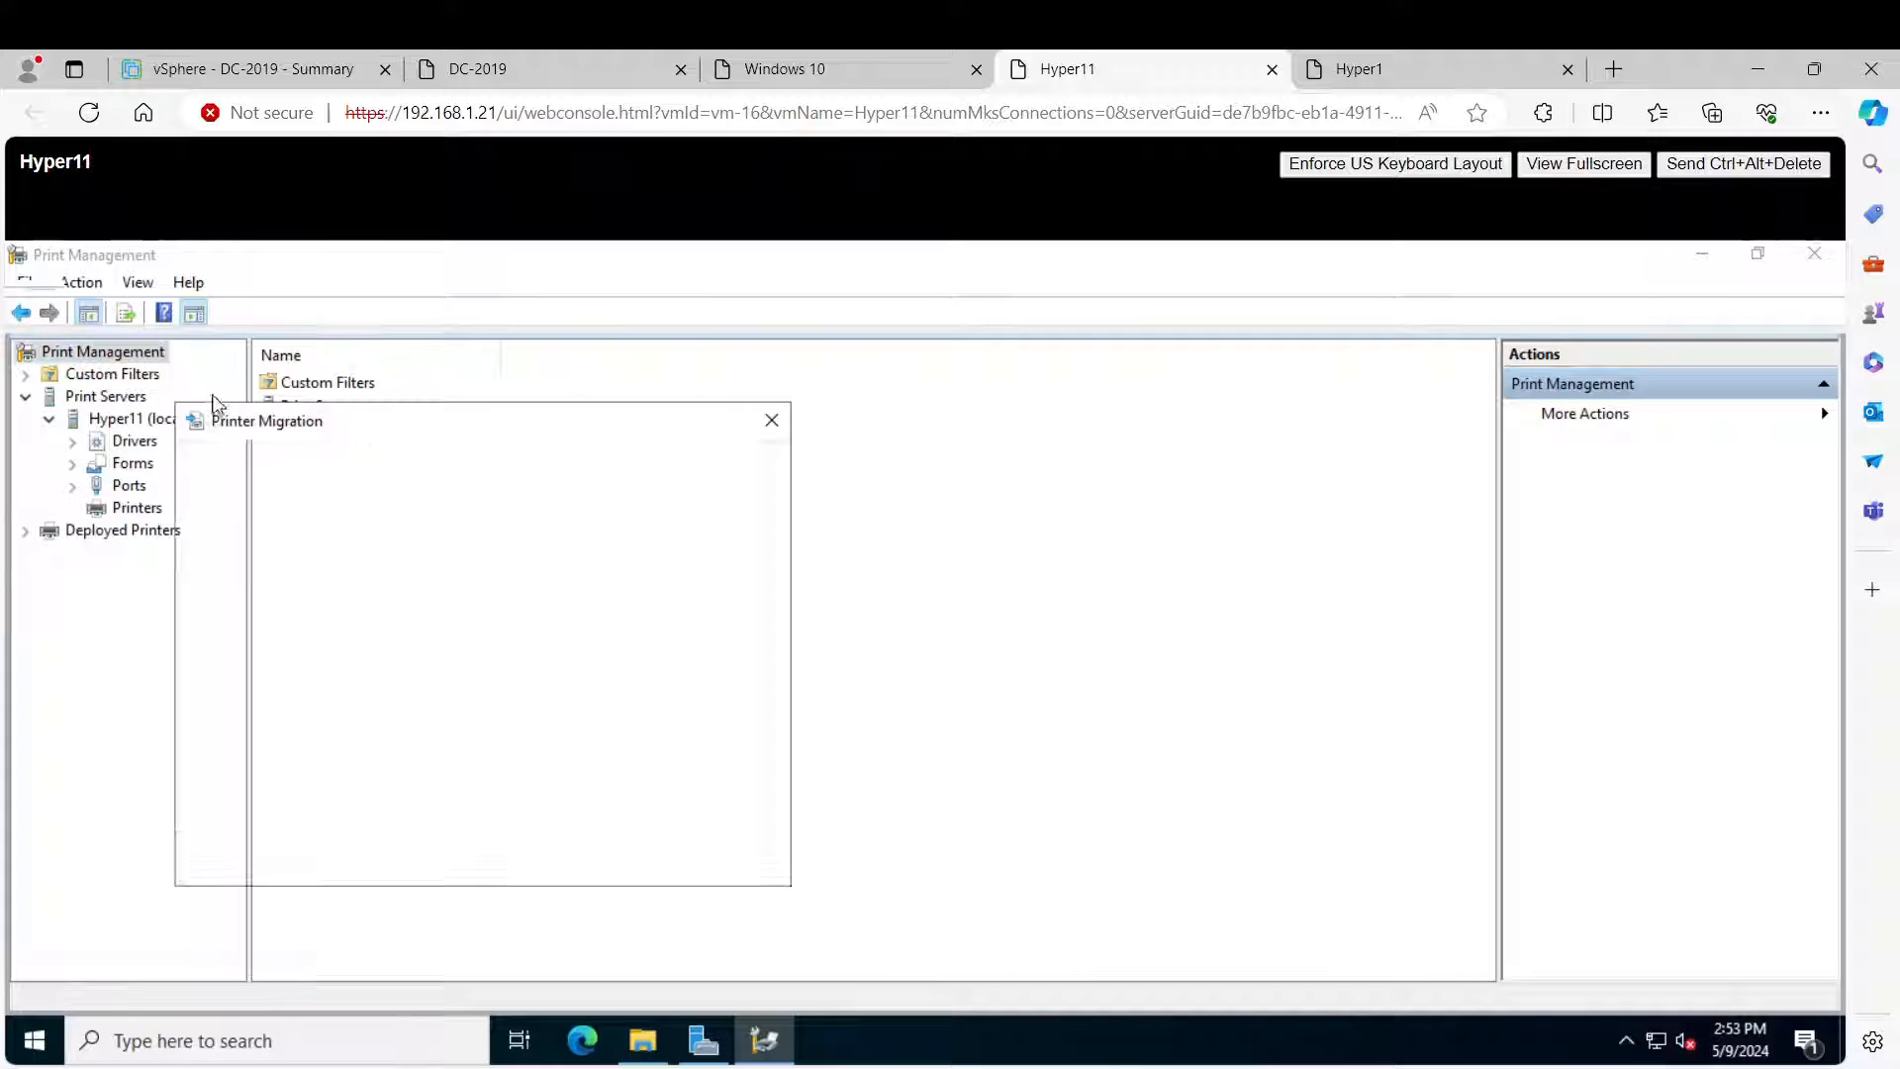
left_click(279, 553)
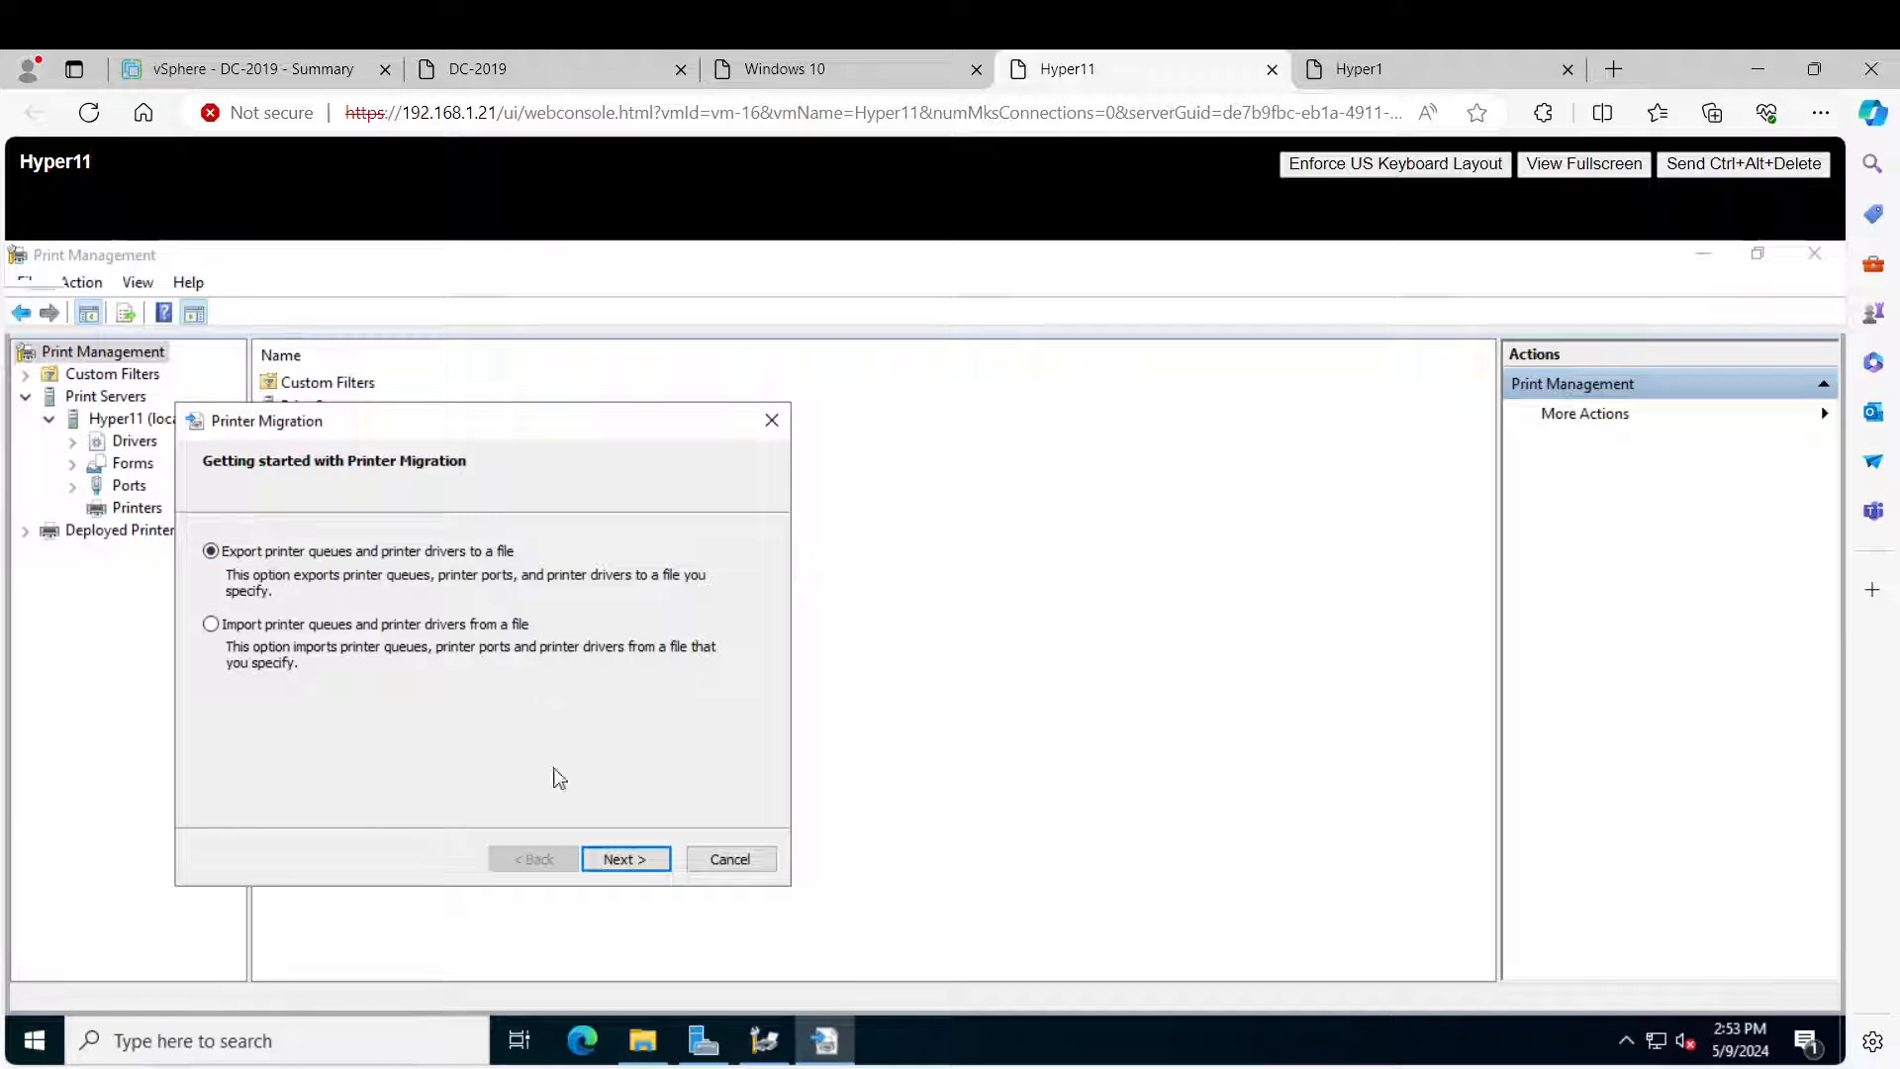
left_click(622, 859)
left_click(633, 858)
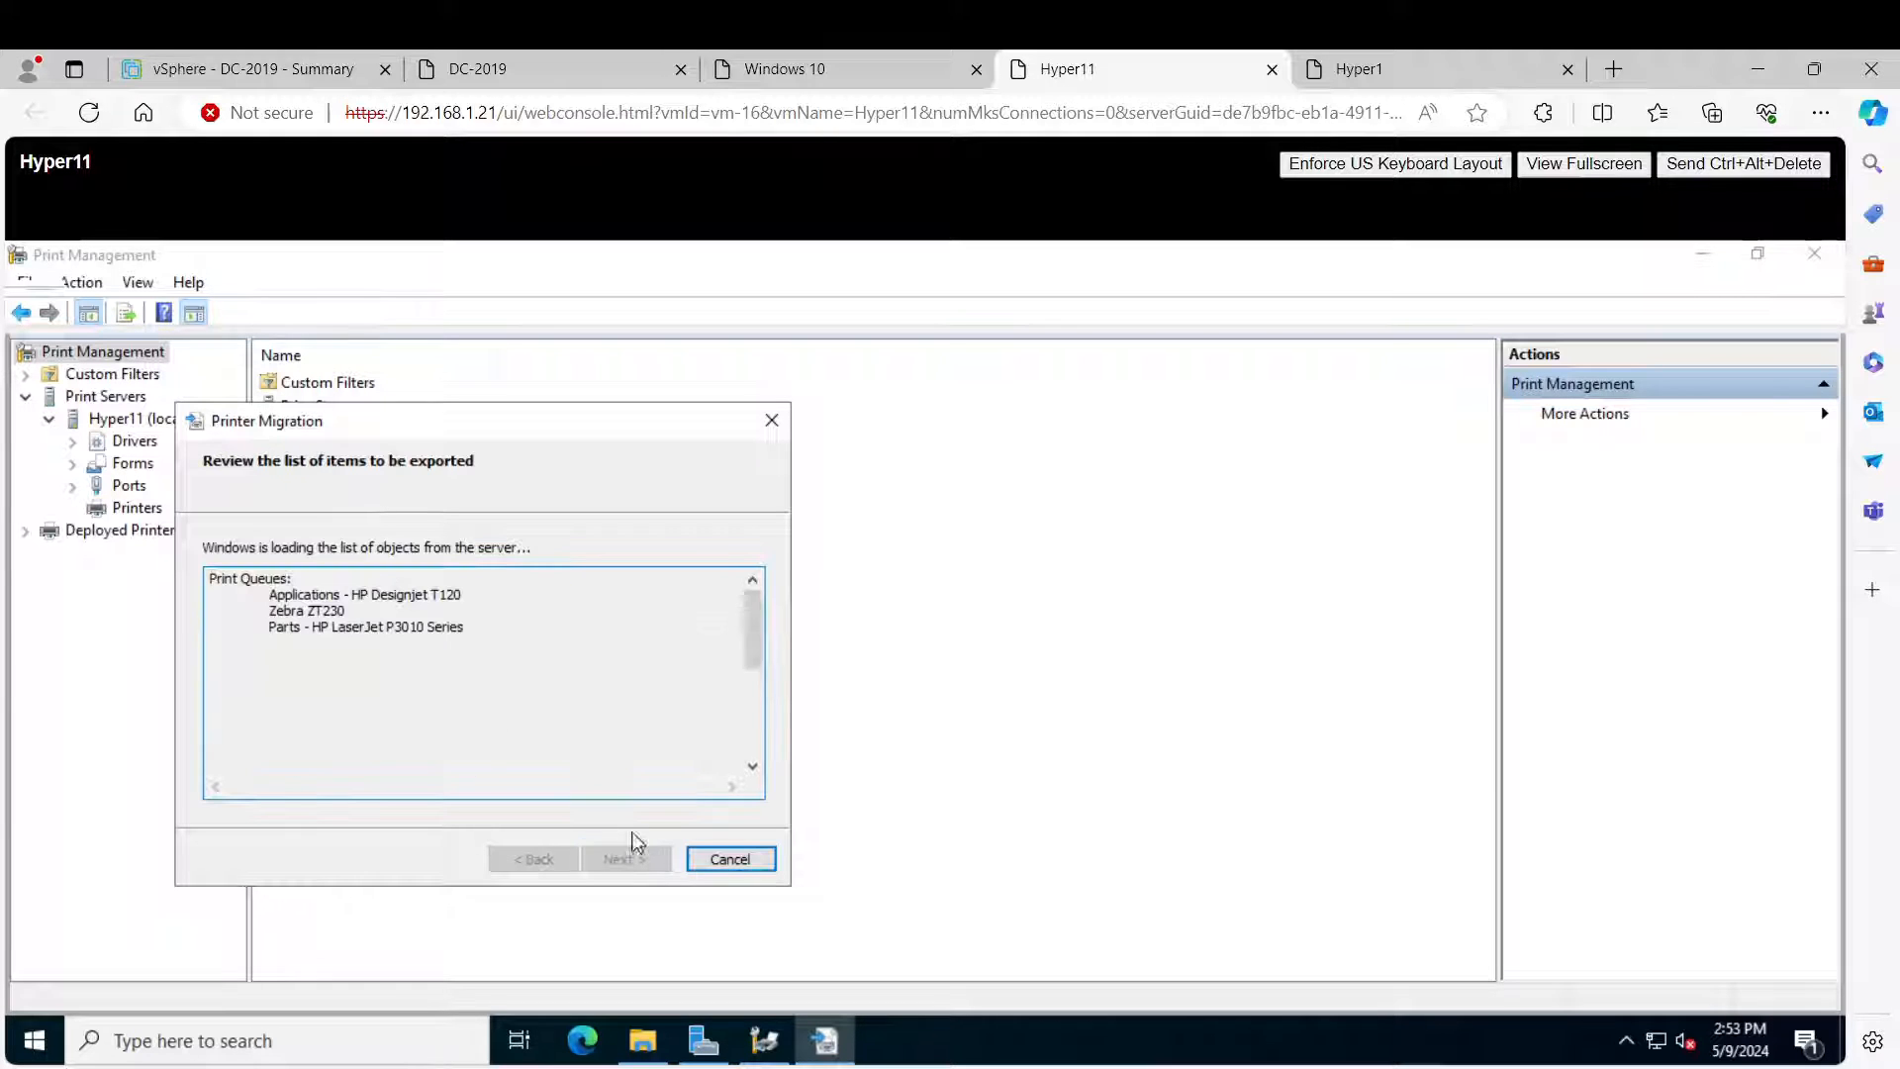
left_click(639, 857)
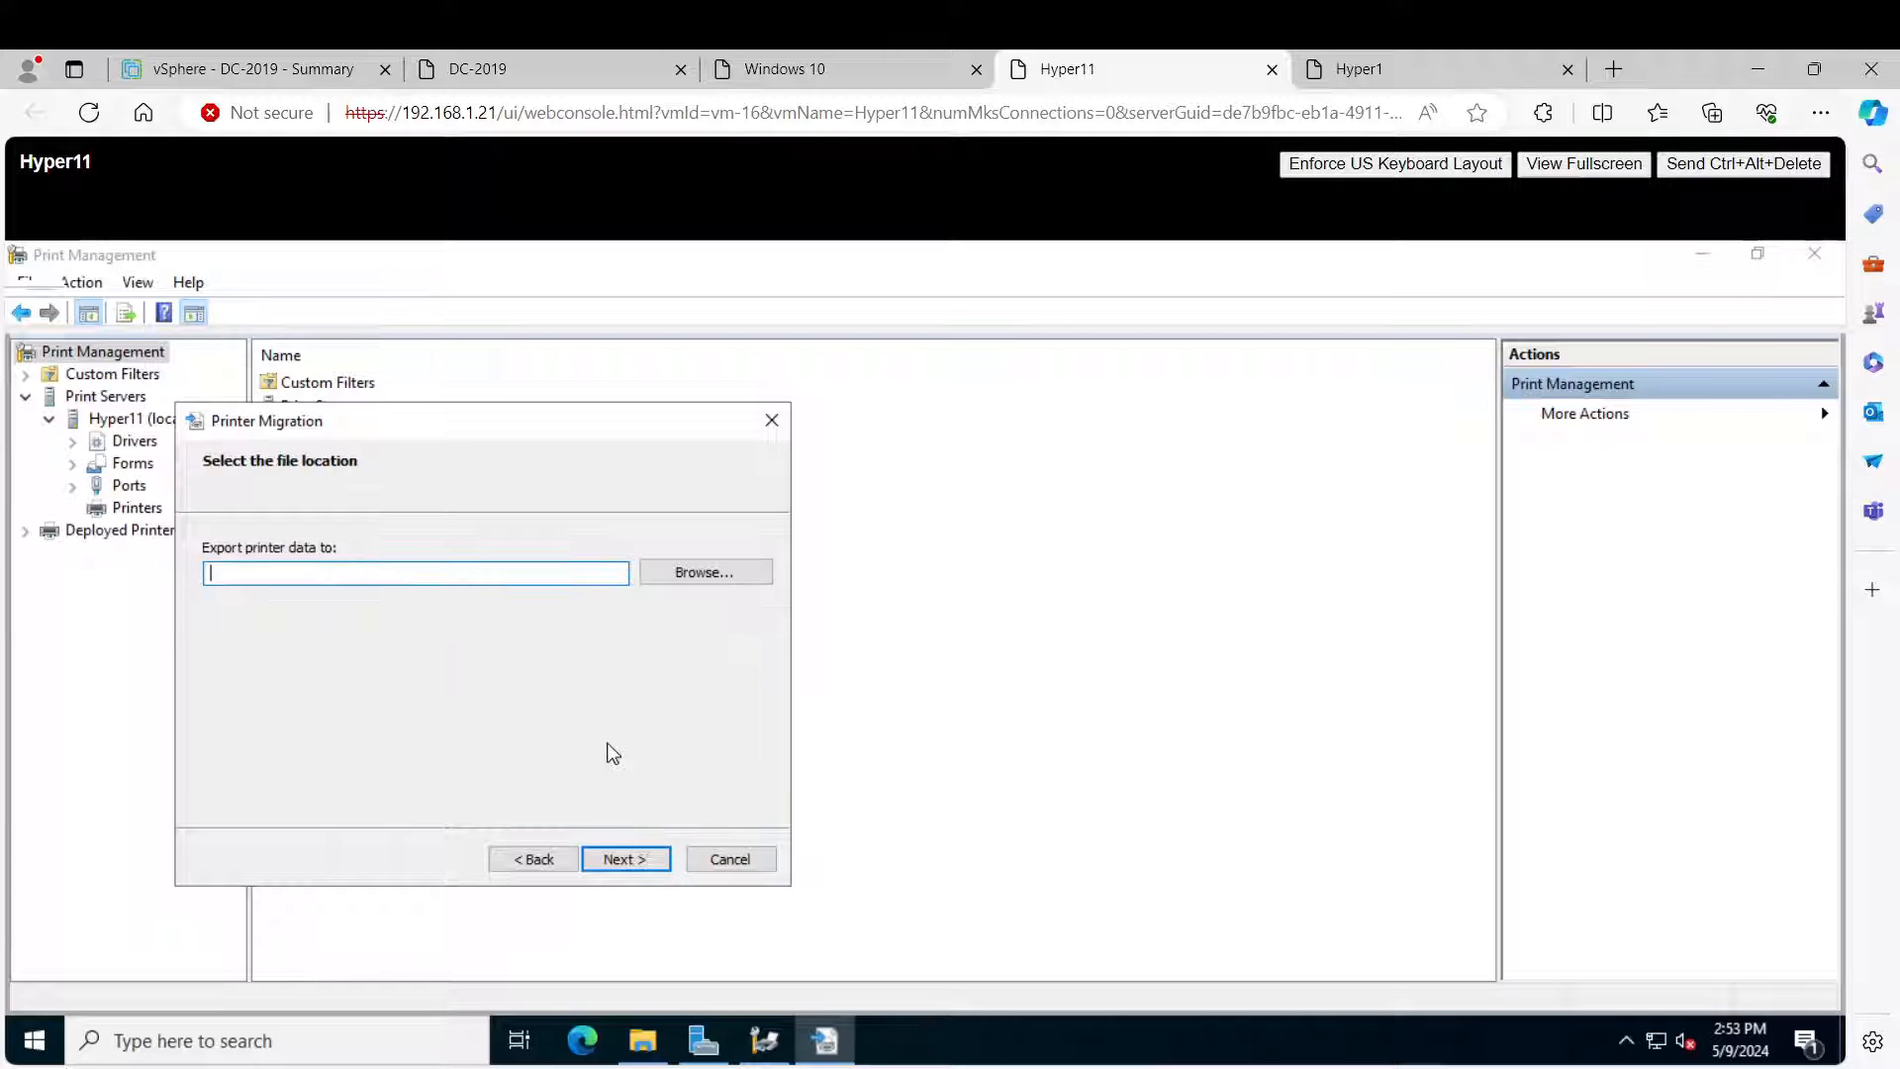
Export the printer data to a file named PrintServer1 in C:\Temp and finish the migration wizard.
left_click(700, 570)
left_click(460, 561)
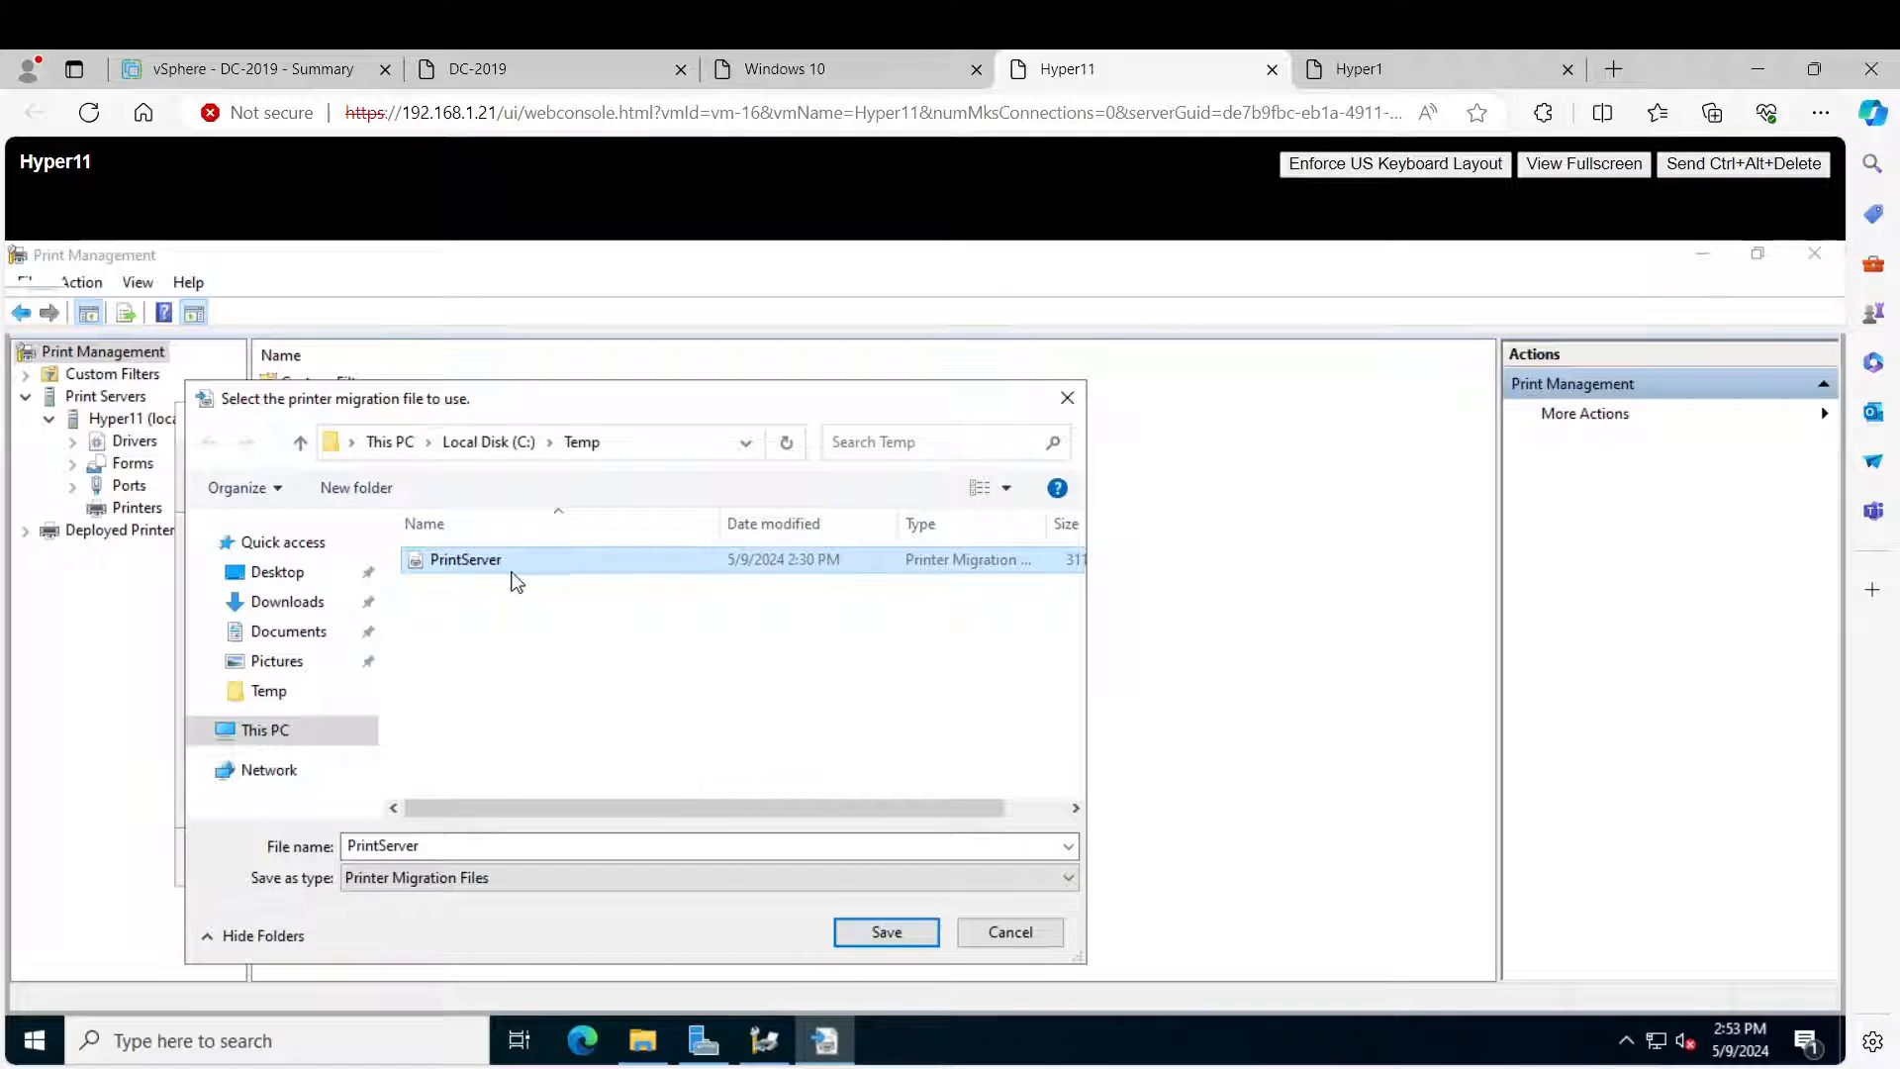
left_click(469, 848)
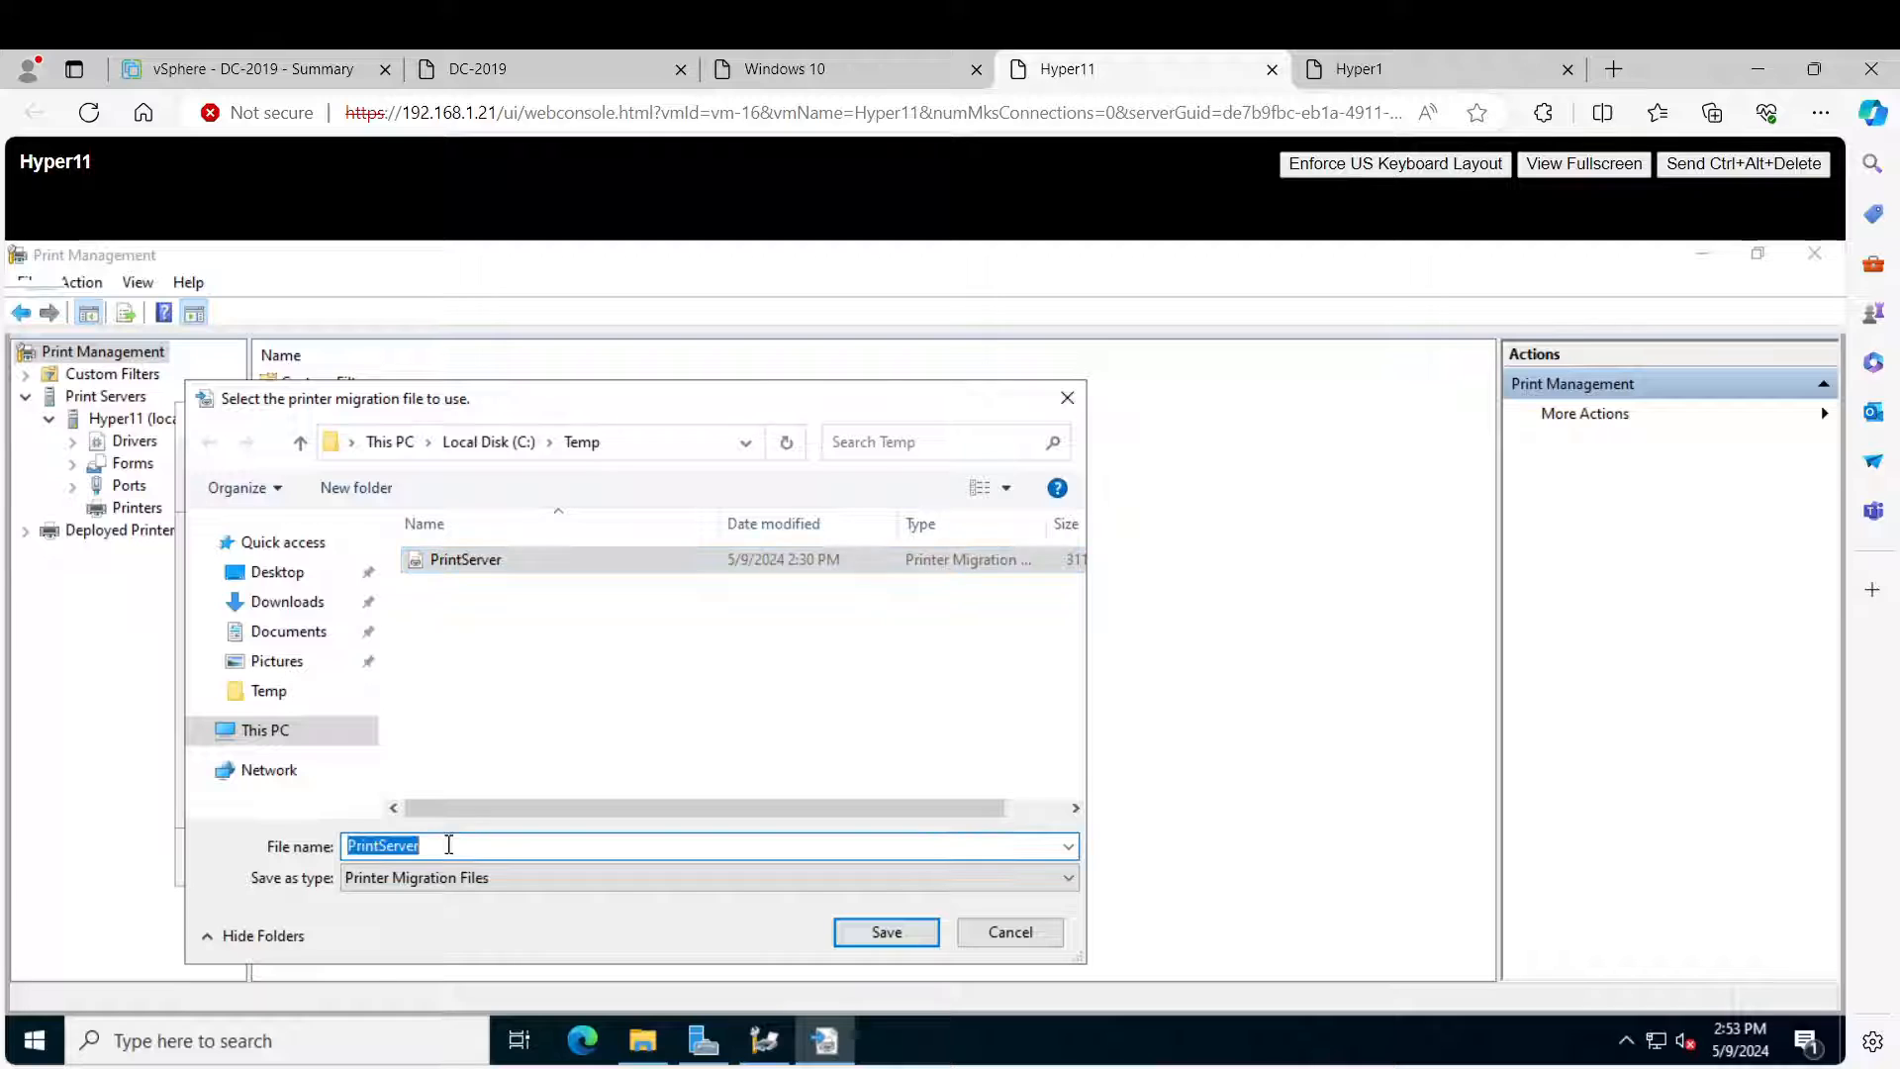
left_click(470, 847)
type("1")
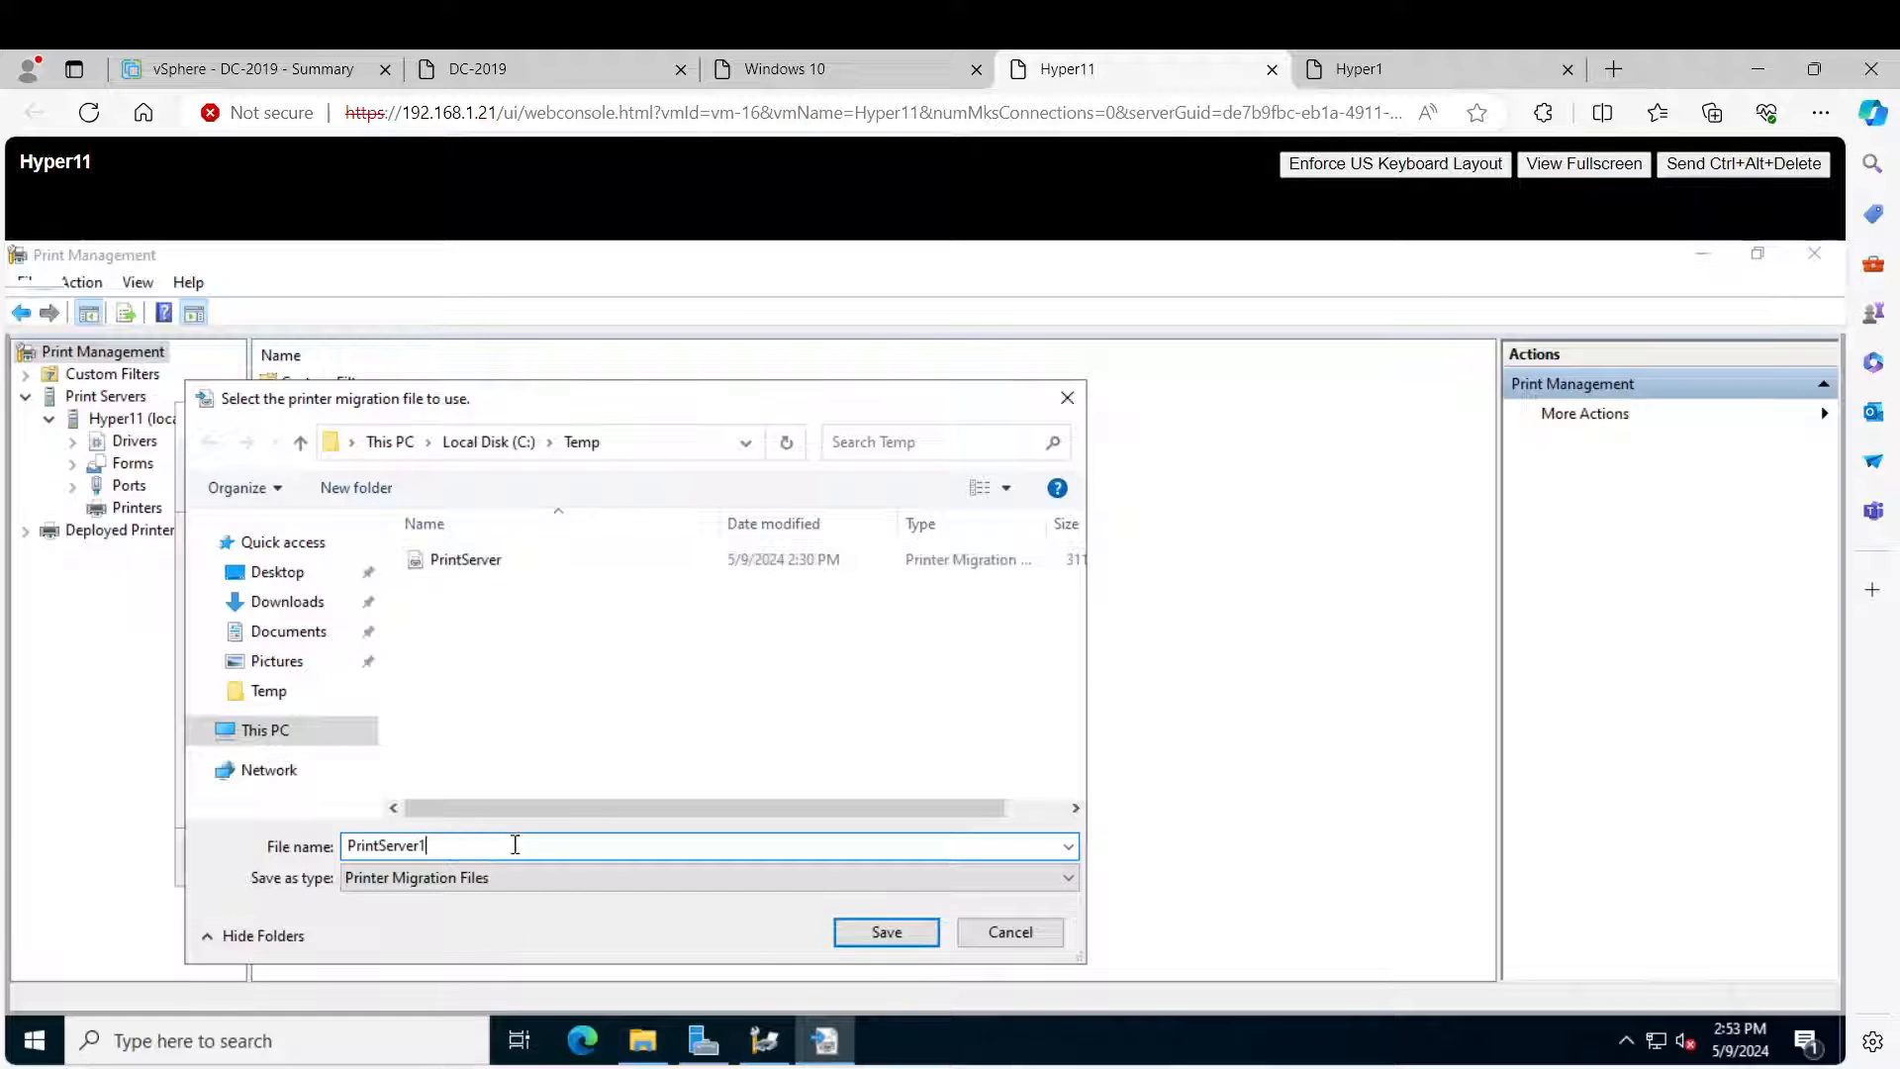
left_click(883, 936)
left_click(641, 860)
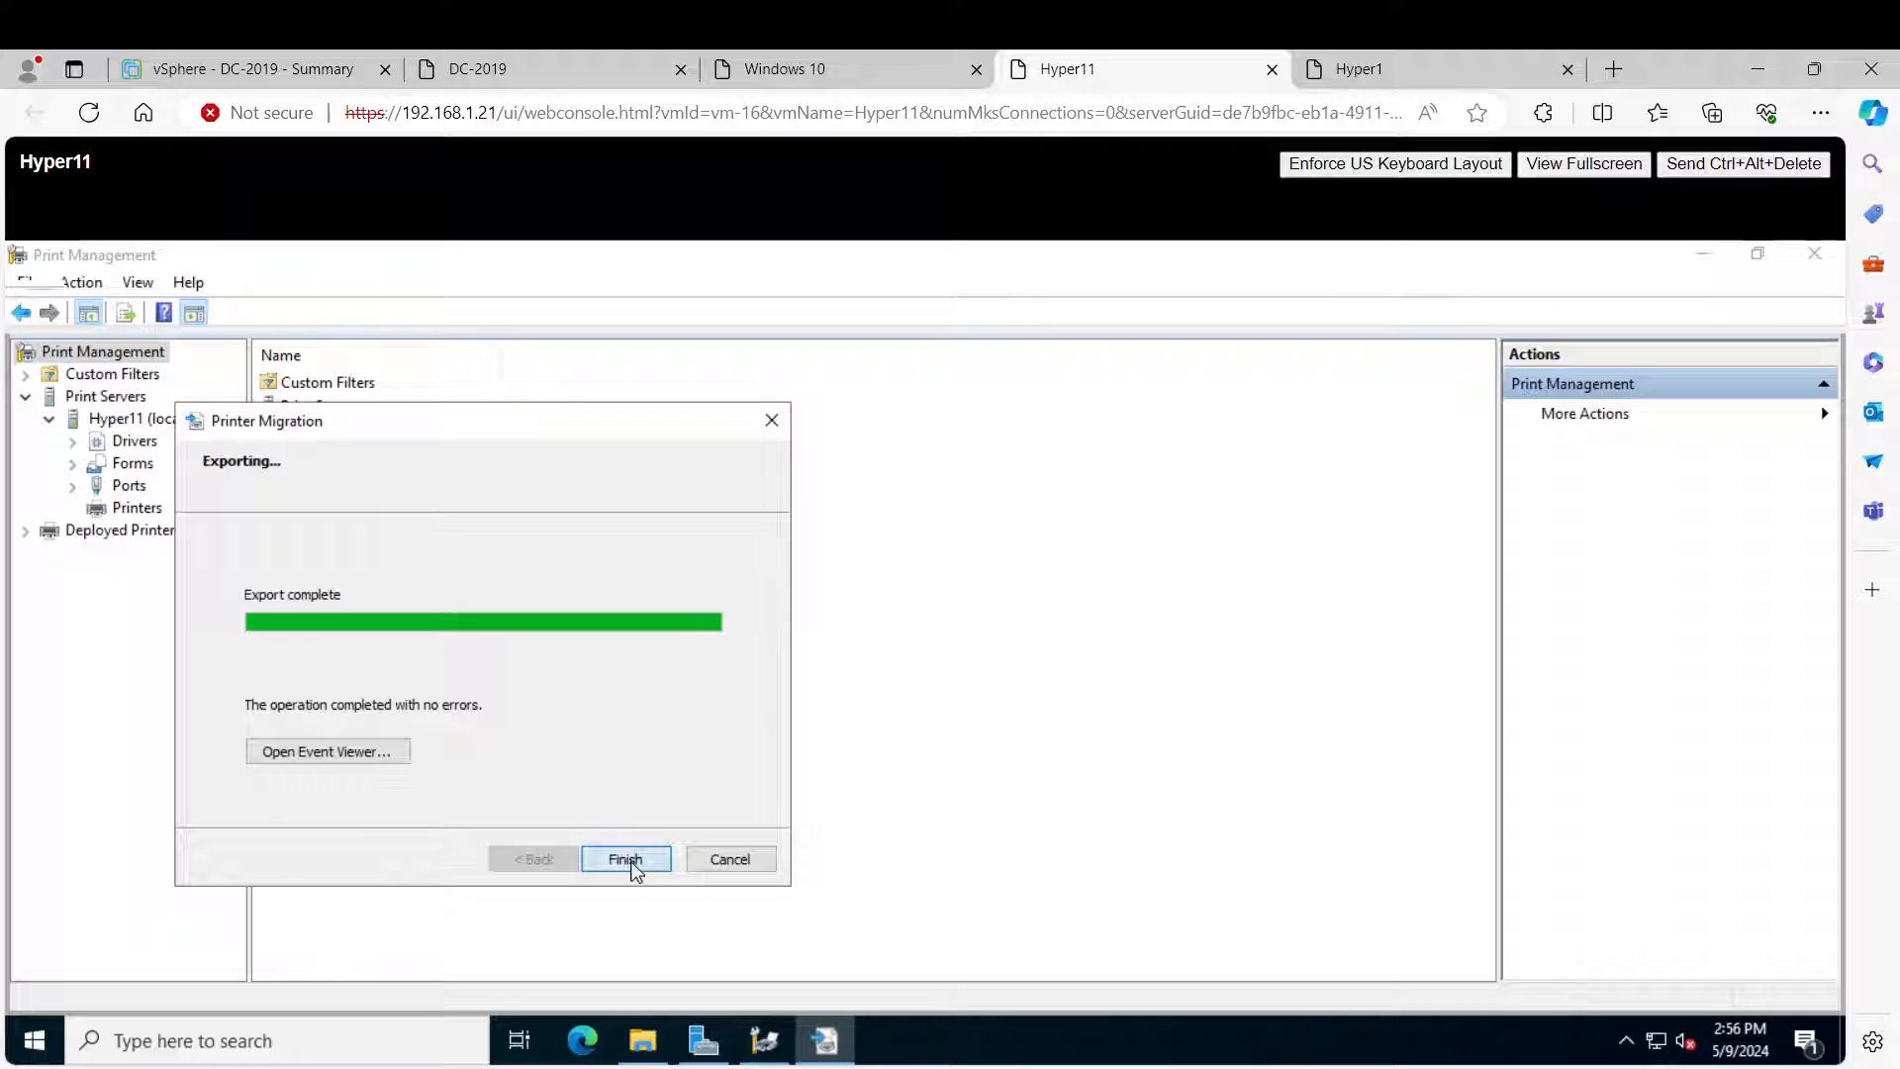
left_click(635, 861)
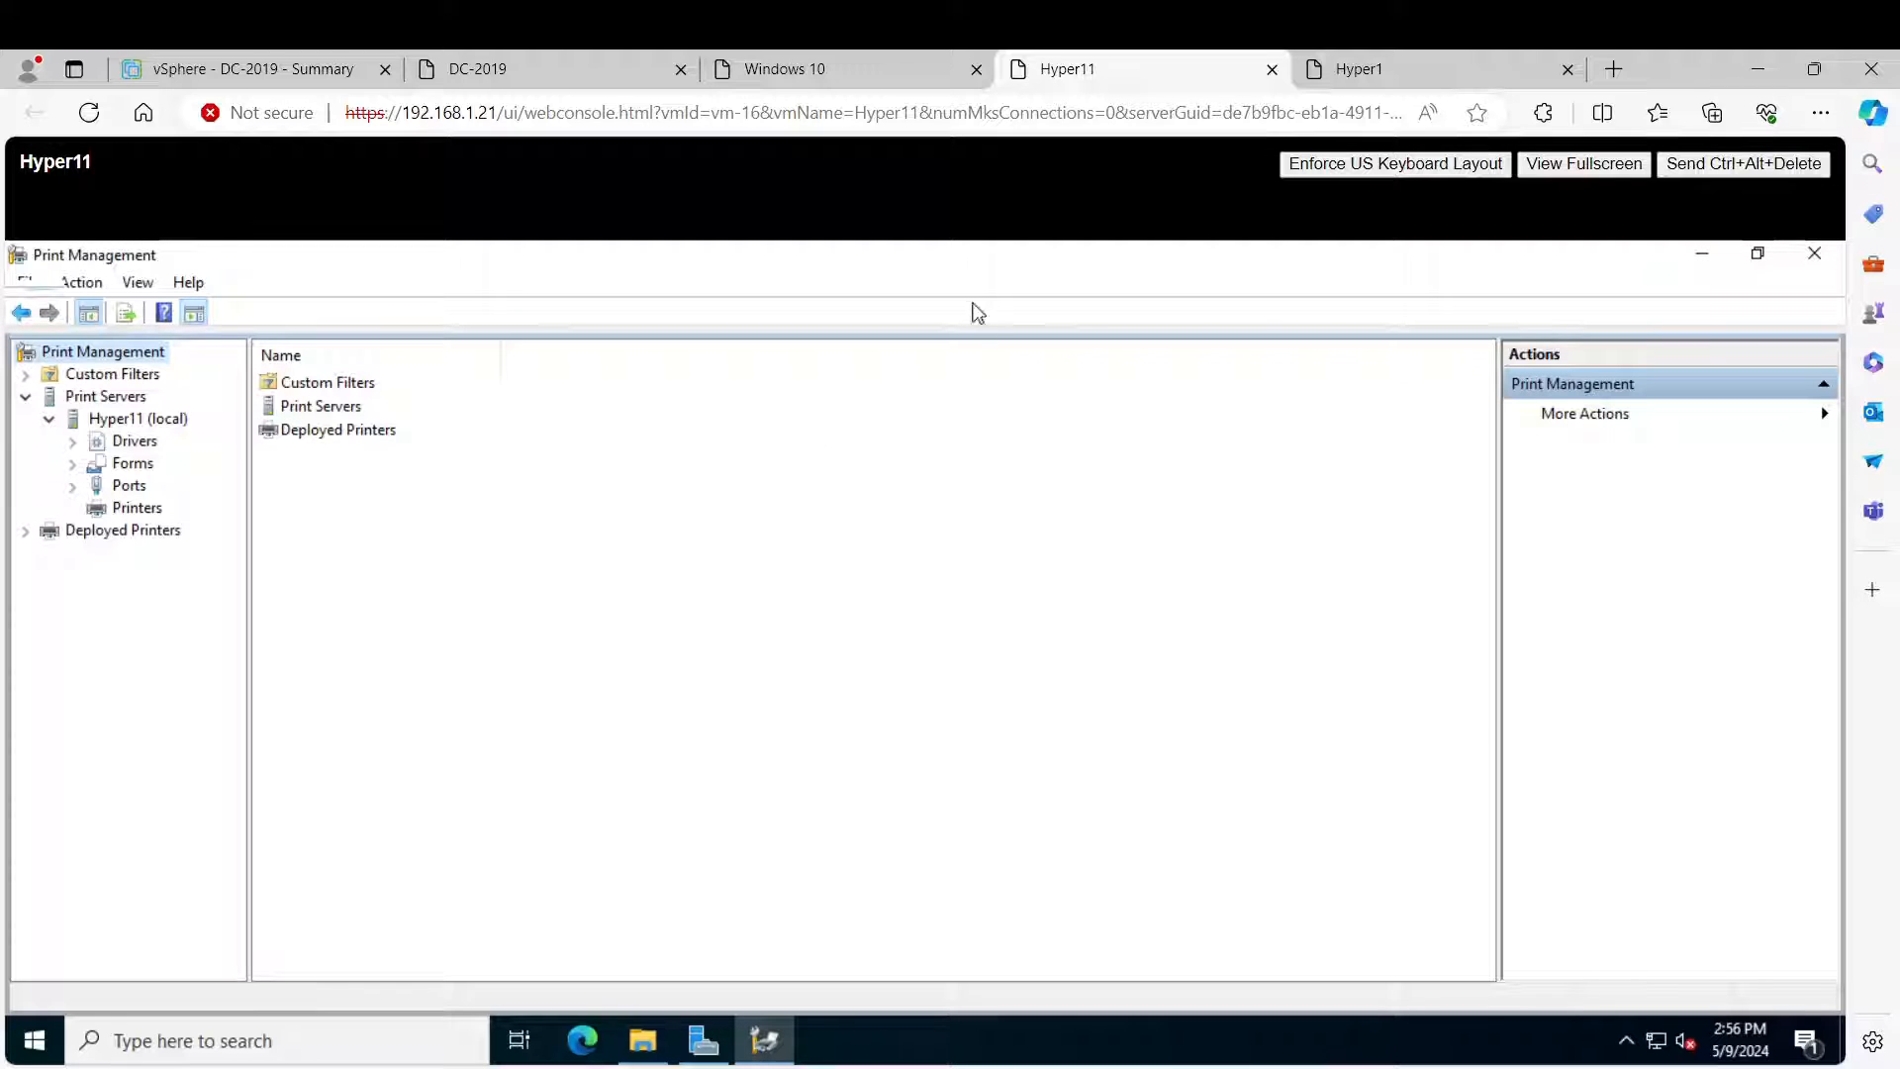
Switch to the Hyper1 server and open its Print Management console.
left_click(1365, 69)
left_click(1663, 307)
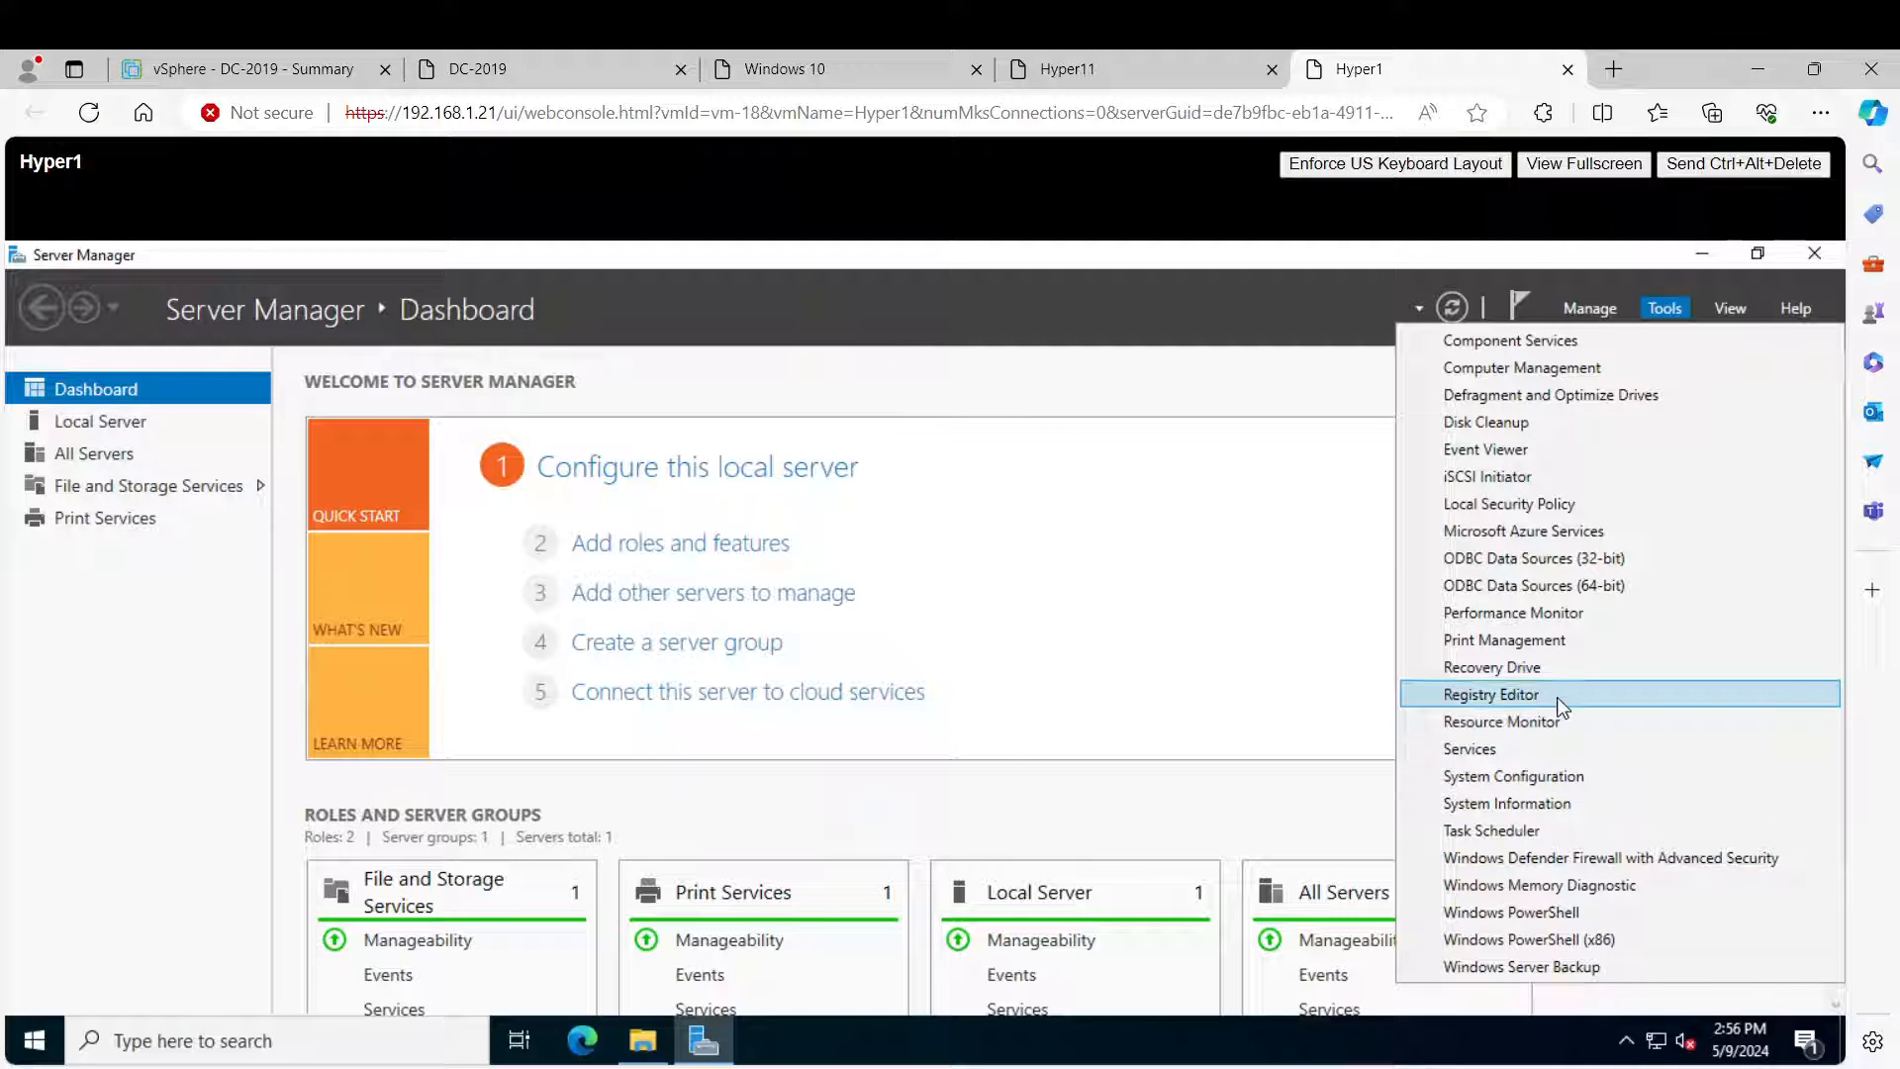
left_click(1567, 645)
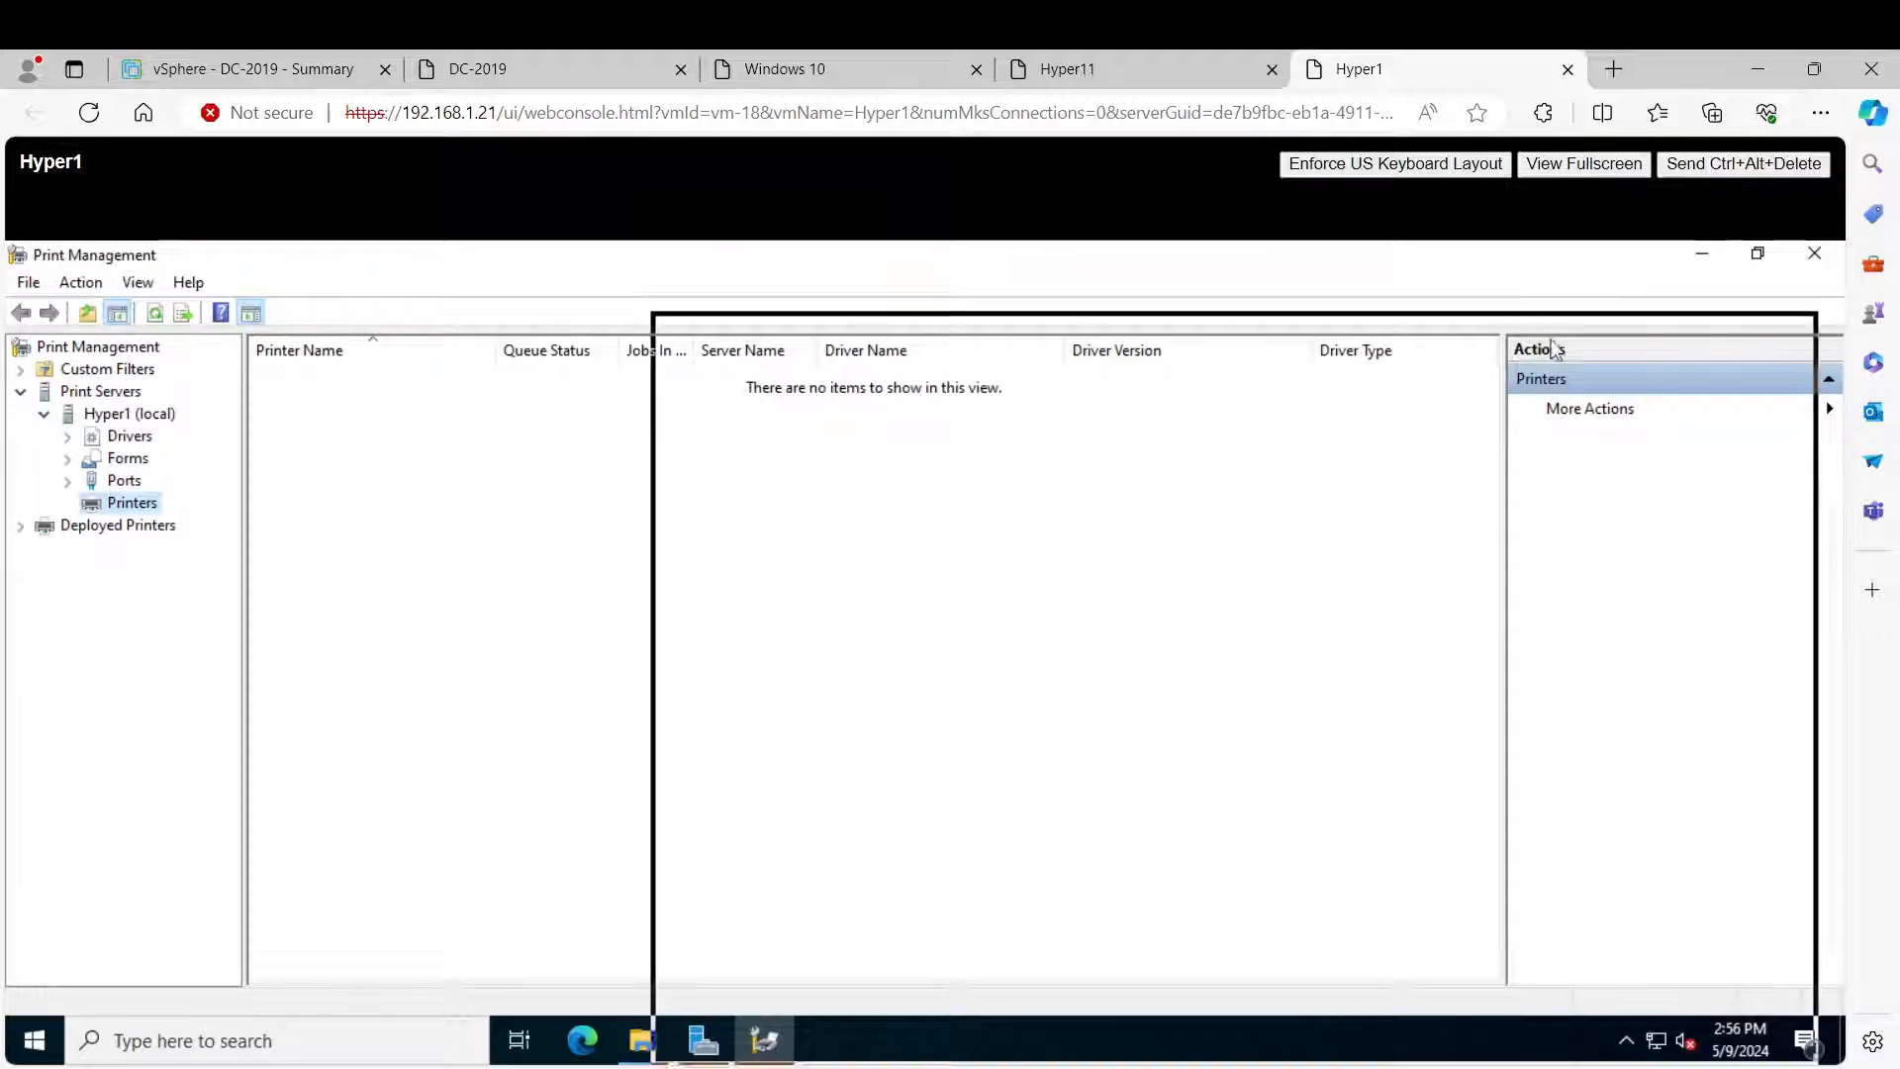
Check in the Add Roles and Features wizard whether Hyper1 has Print and Document Services, and close the wizard without installing anything.
left_click(1585, 311)
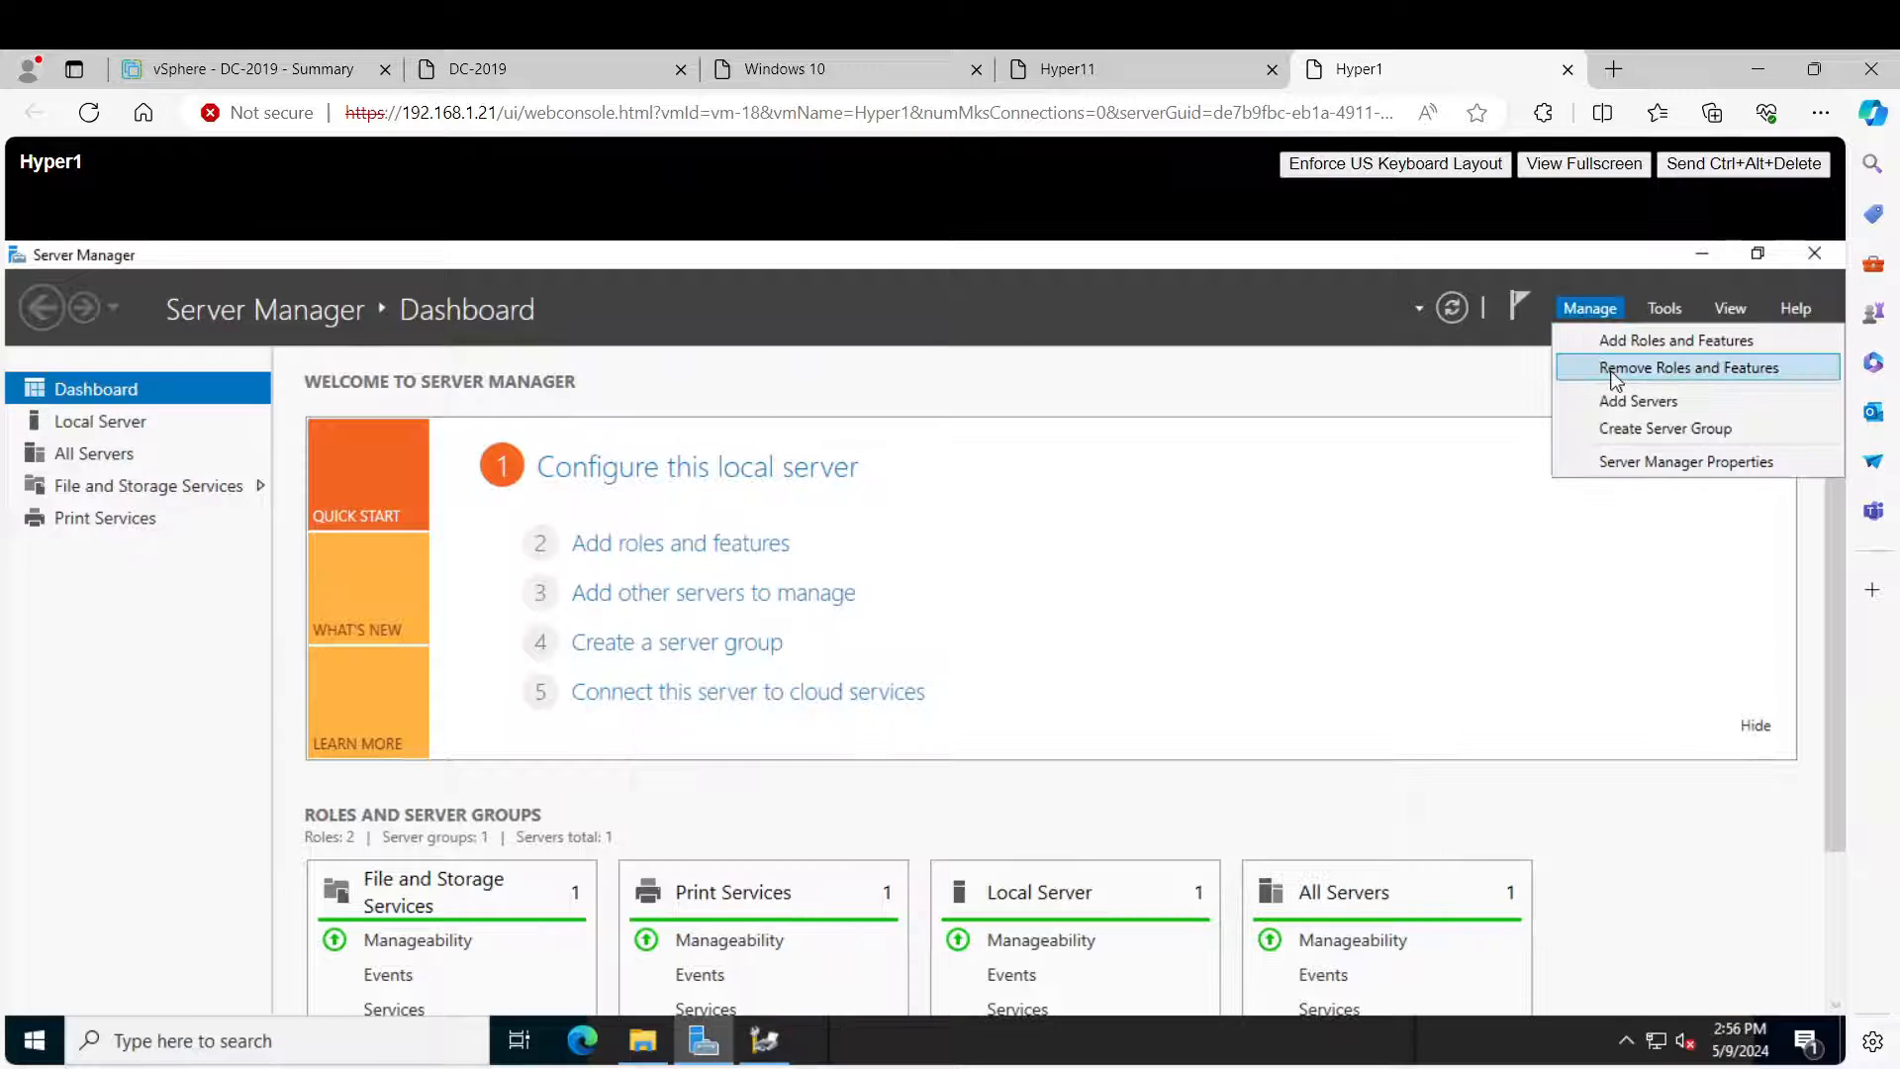
left_click(1624, 342)
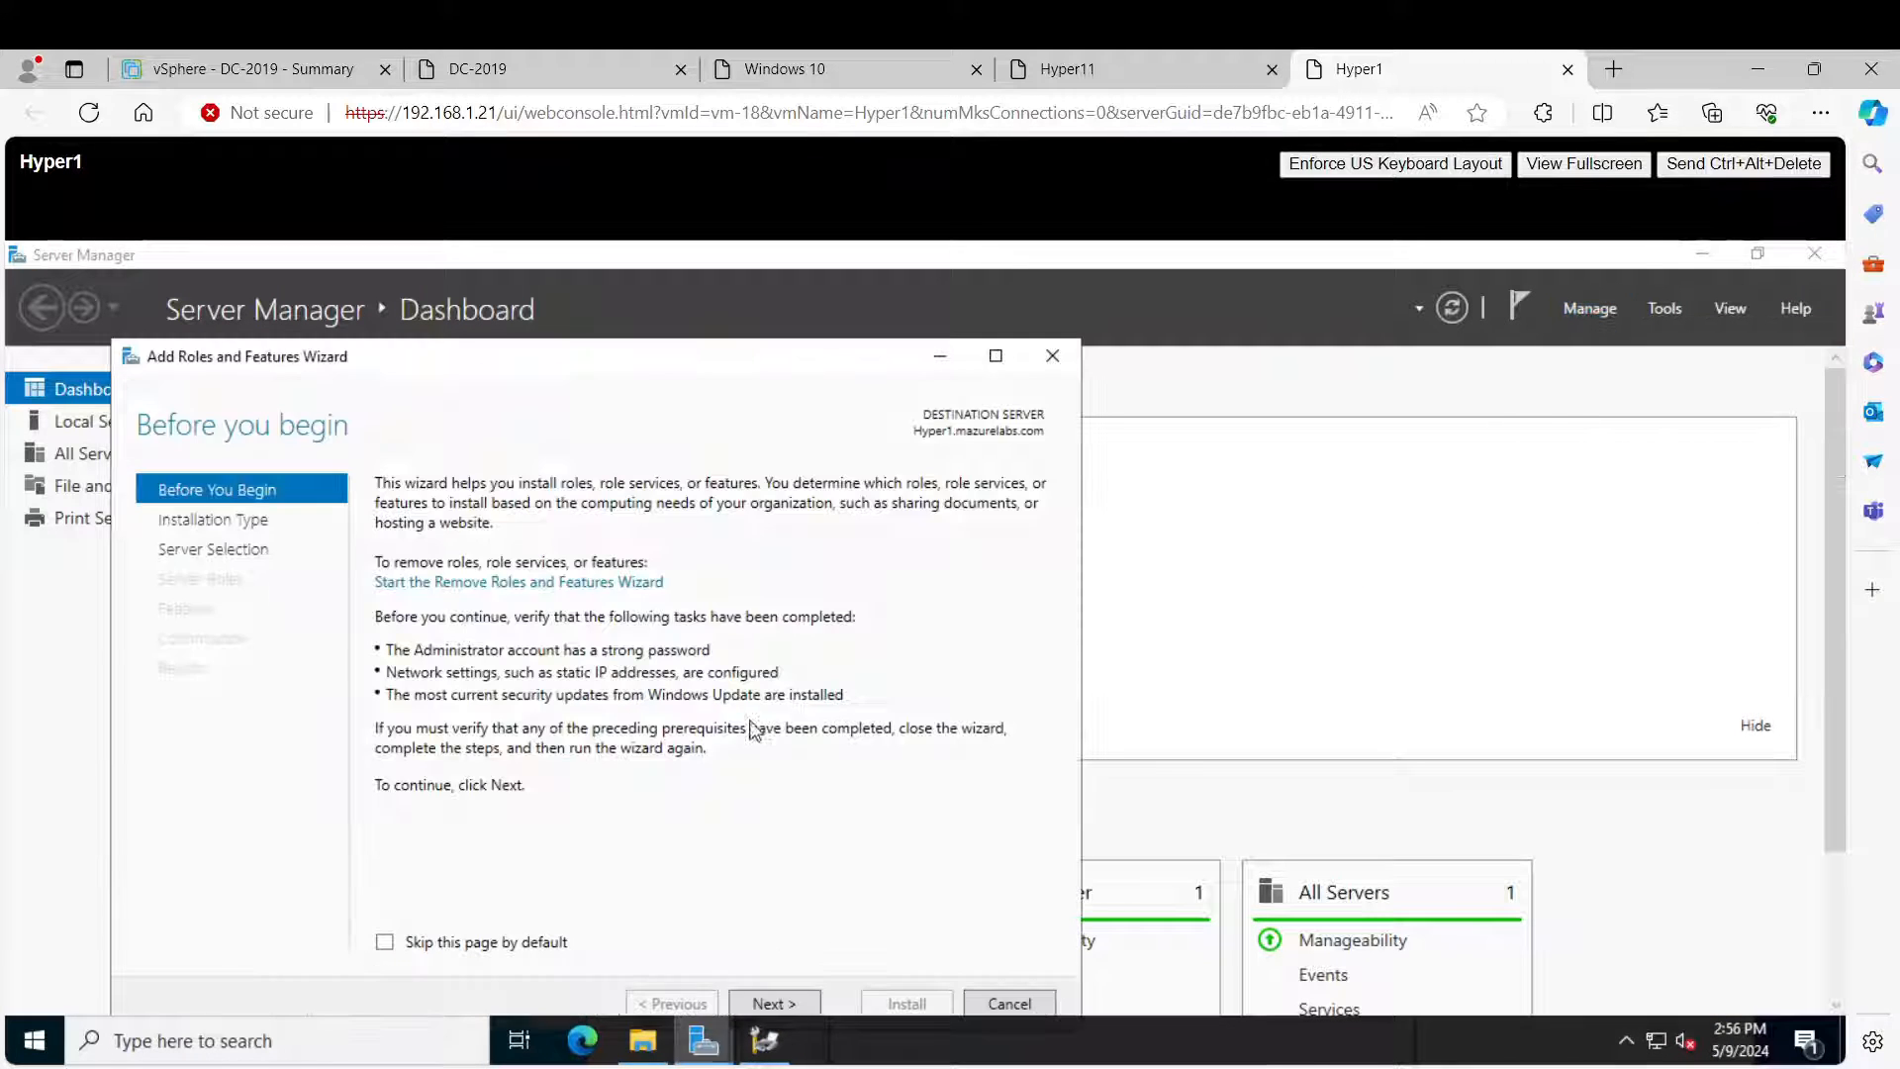
left_click(792, 1000)
left_click(791, 1002)
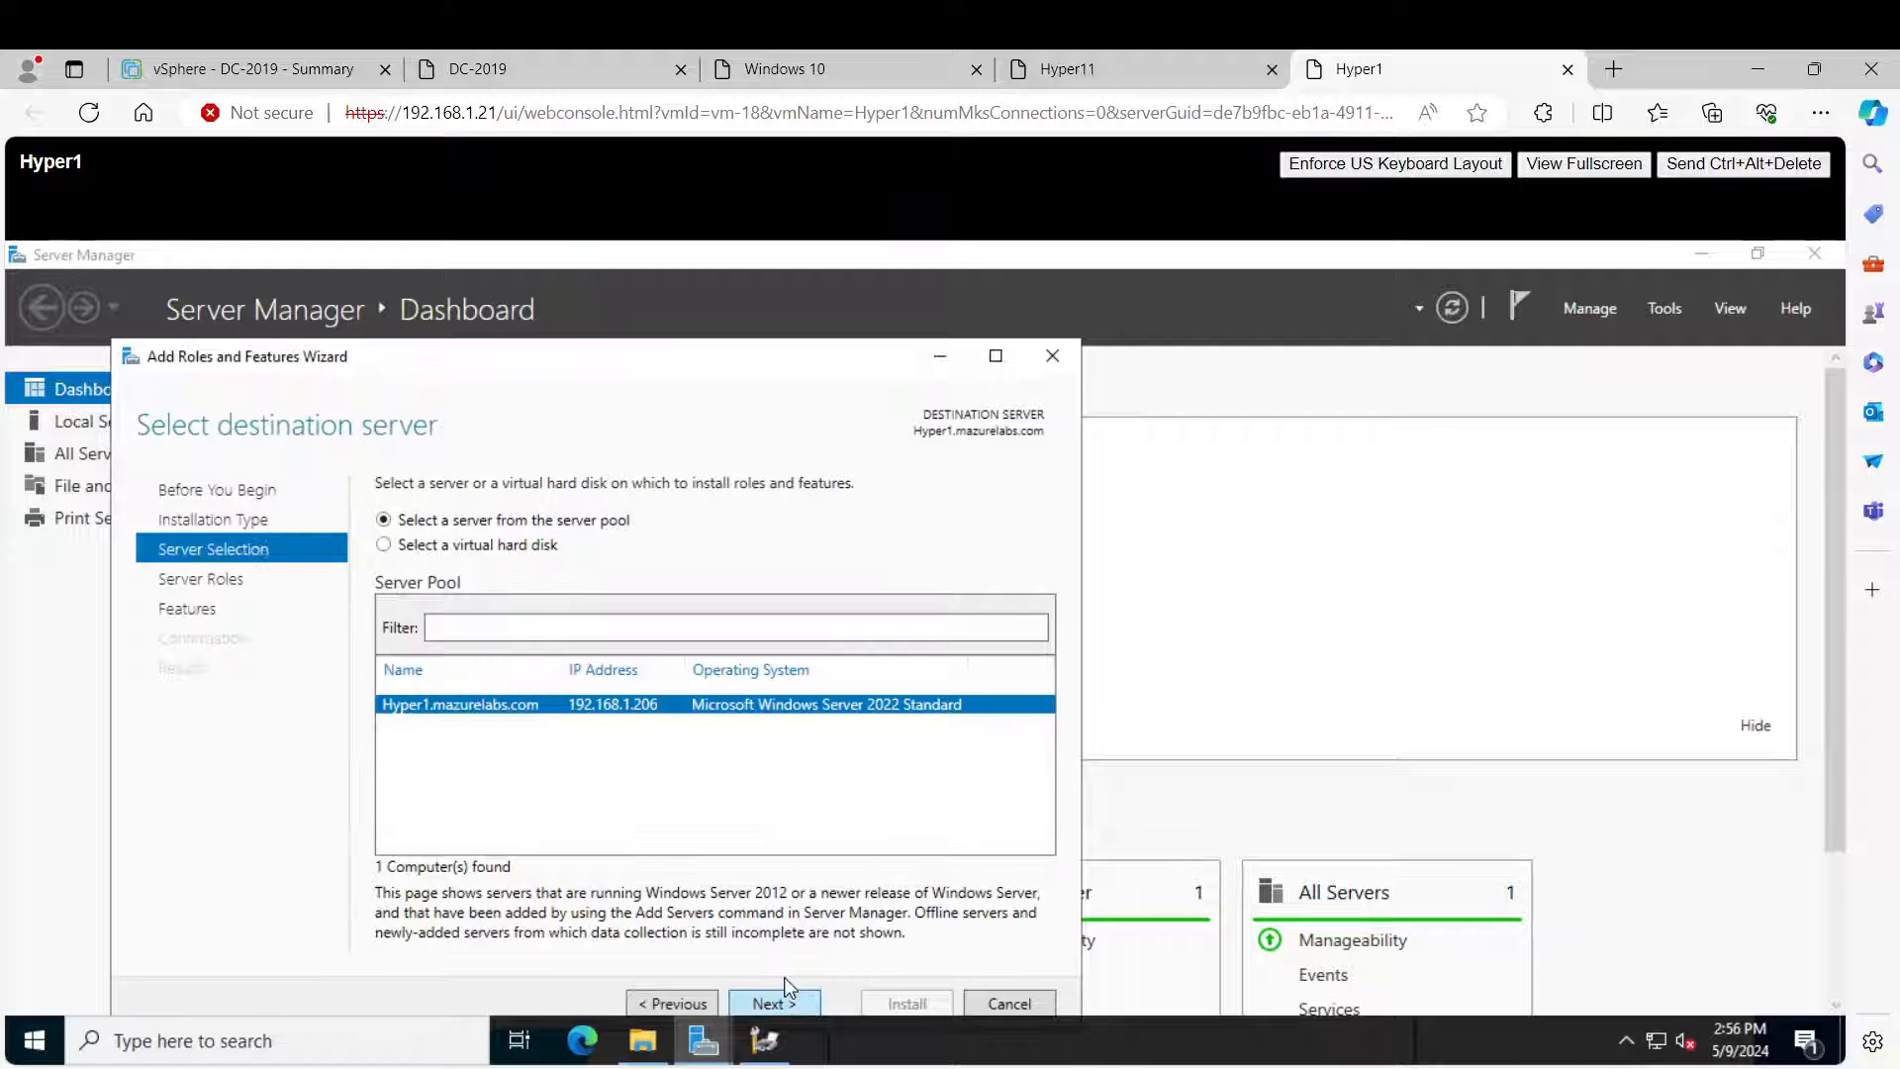
left_click(785, 1005)
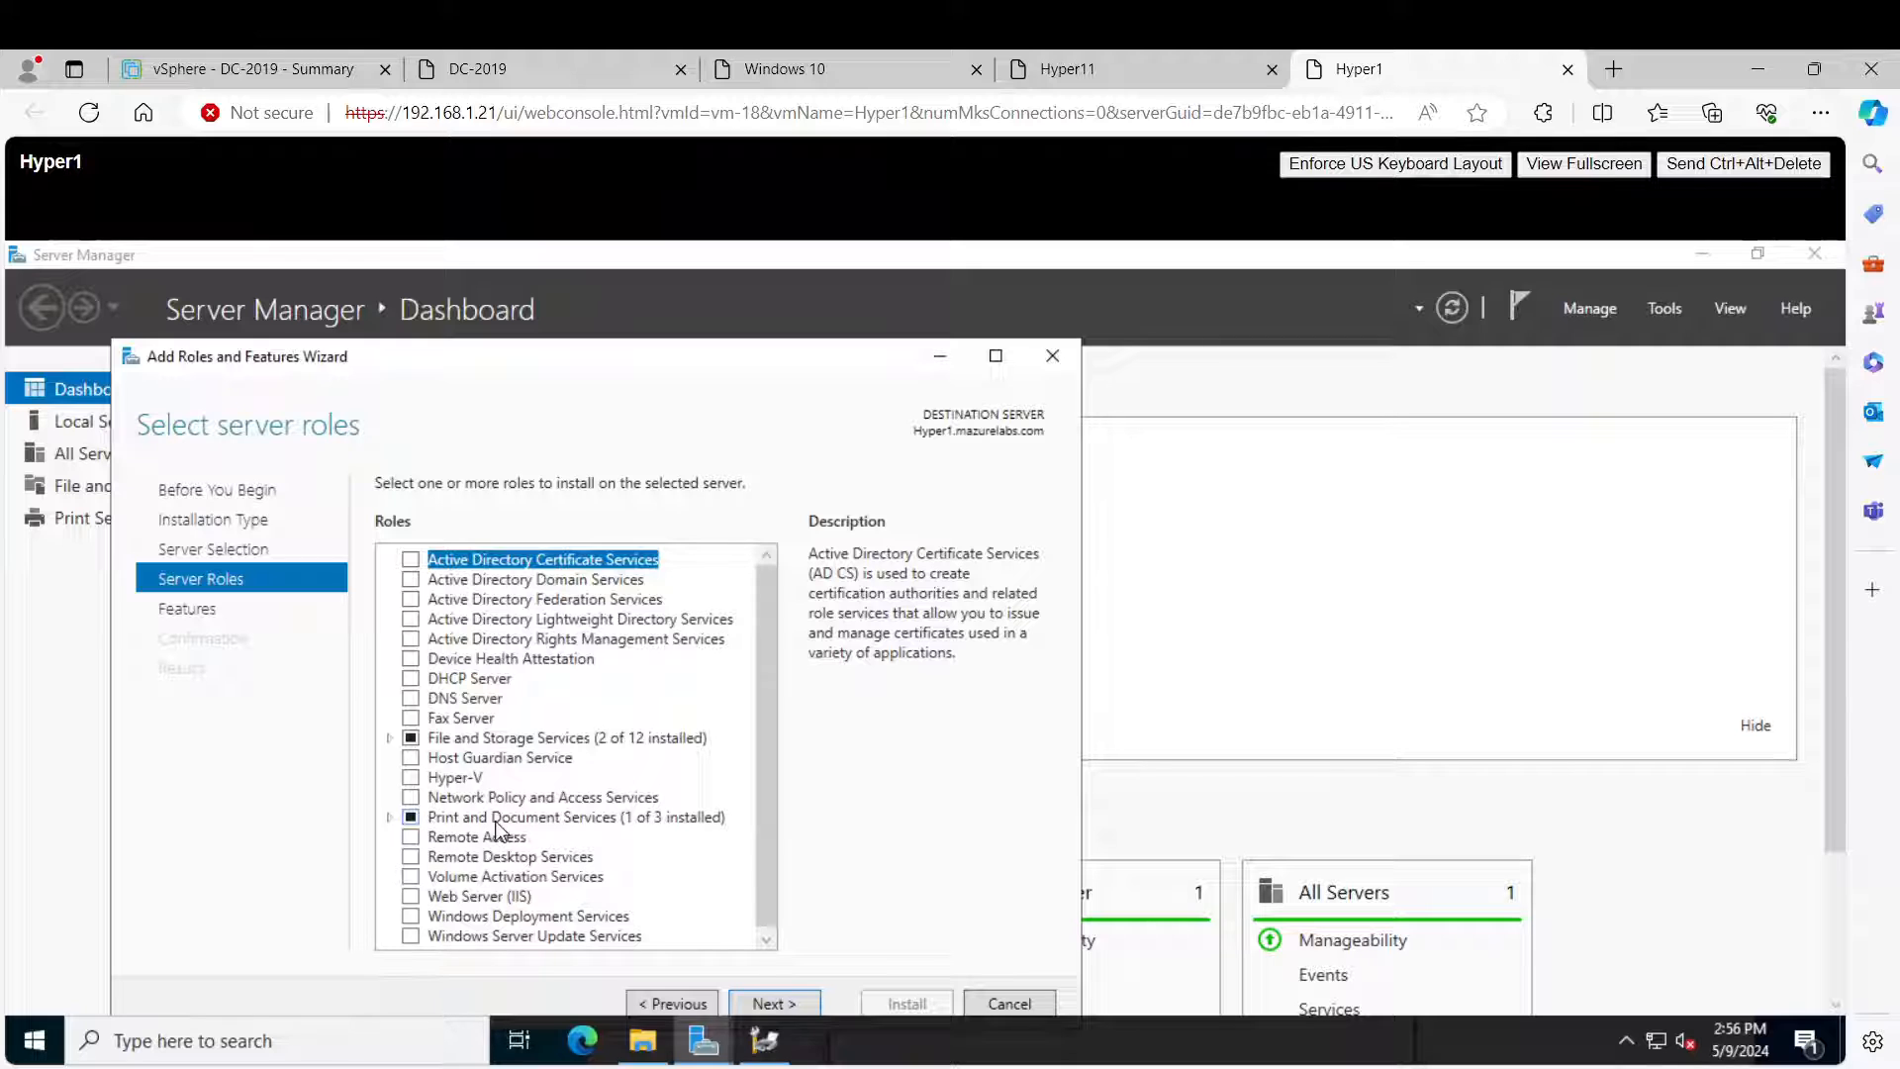
left_click(1053, 355)
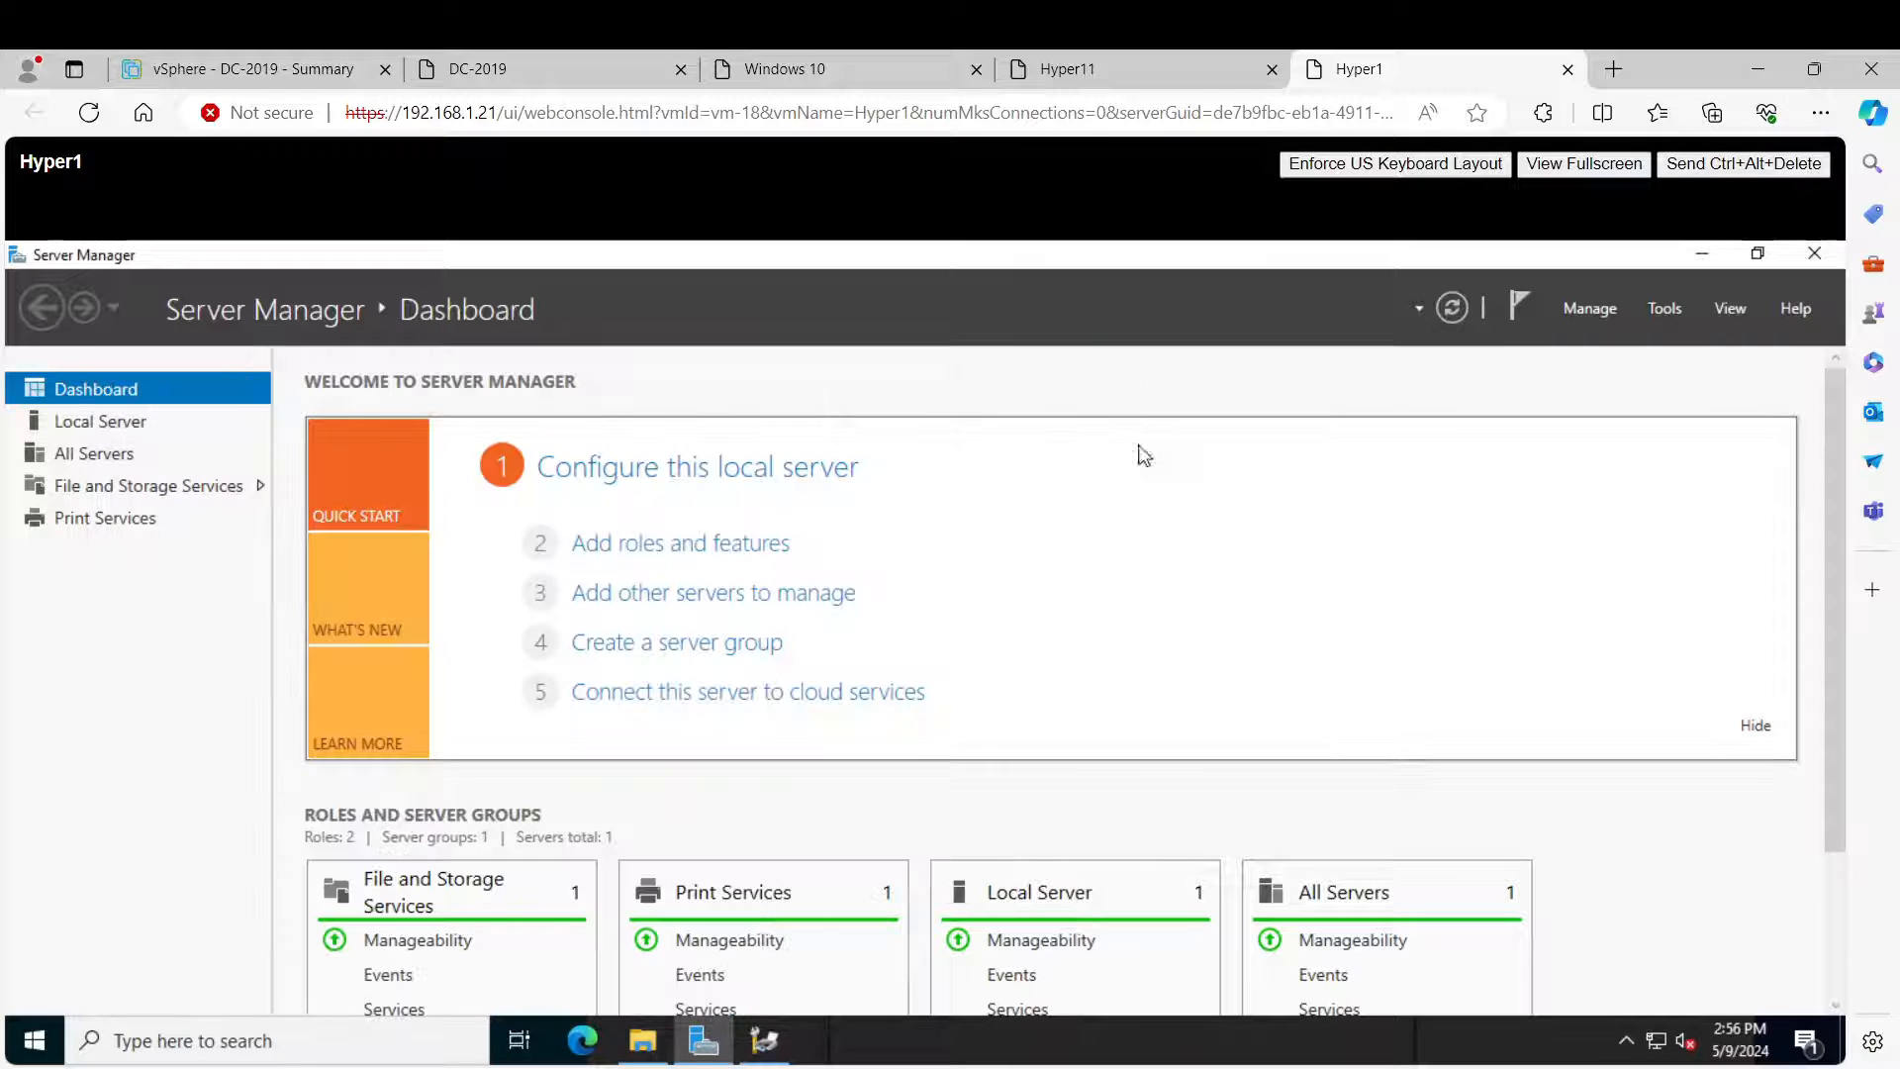
On Hyper1, start a printer migration that imports queues and drivers from C:\Temp\PrintServer1.printerExport.
left_click(770, 1038)
left_click_drag(976, 480, 727, 297)
right_click(422, 401)
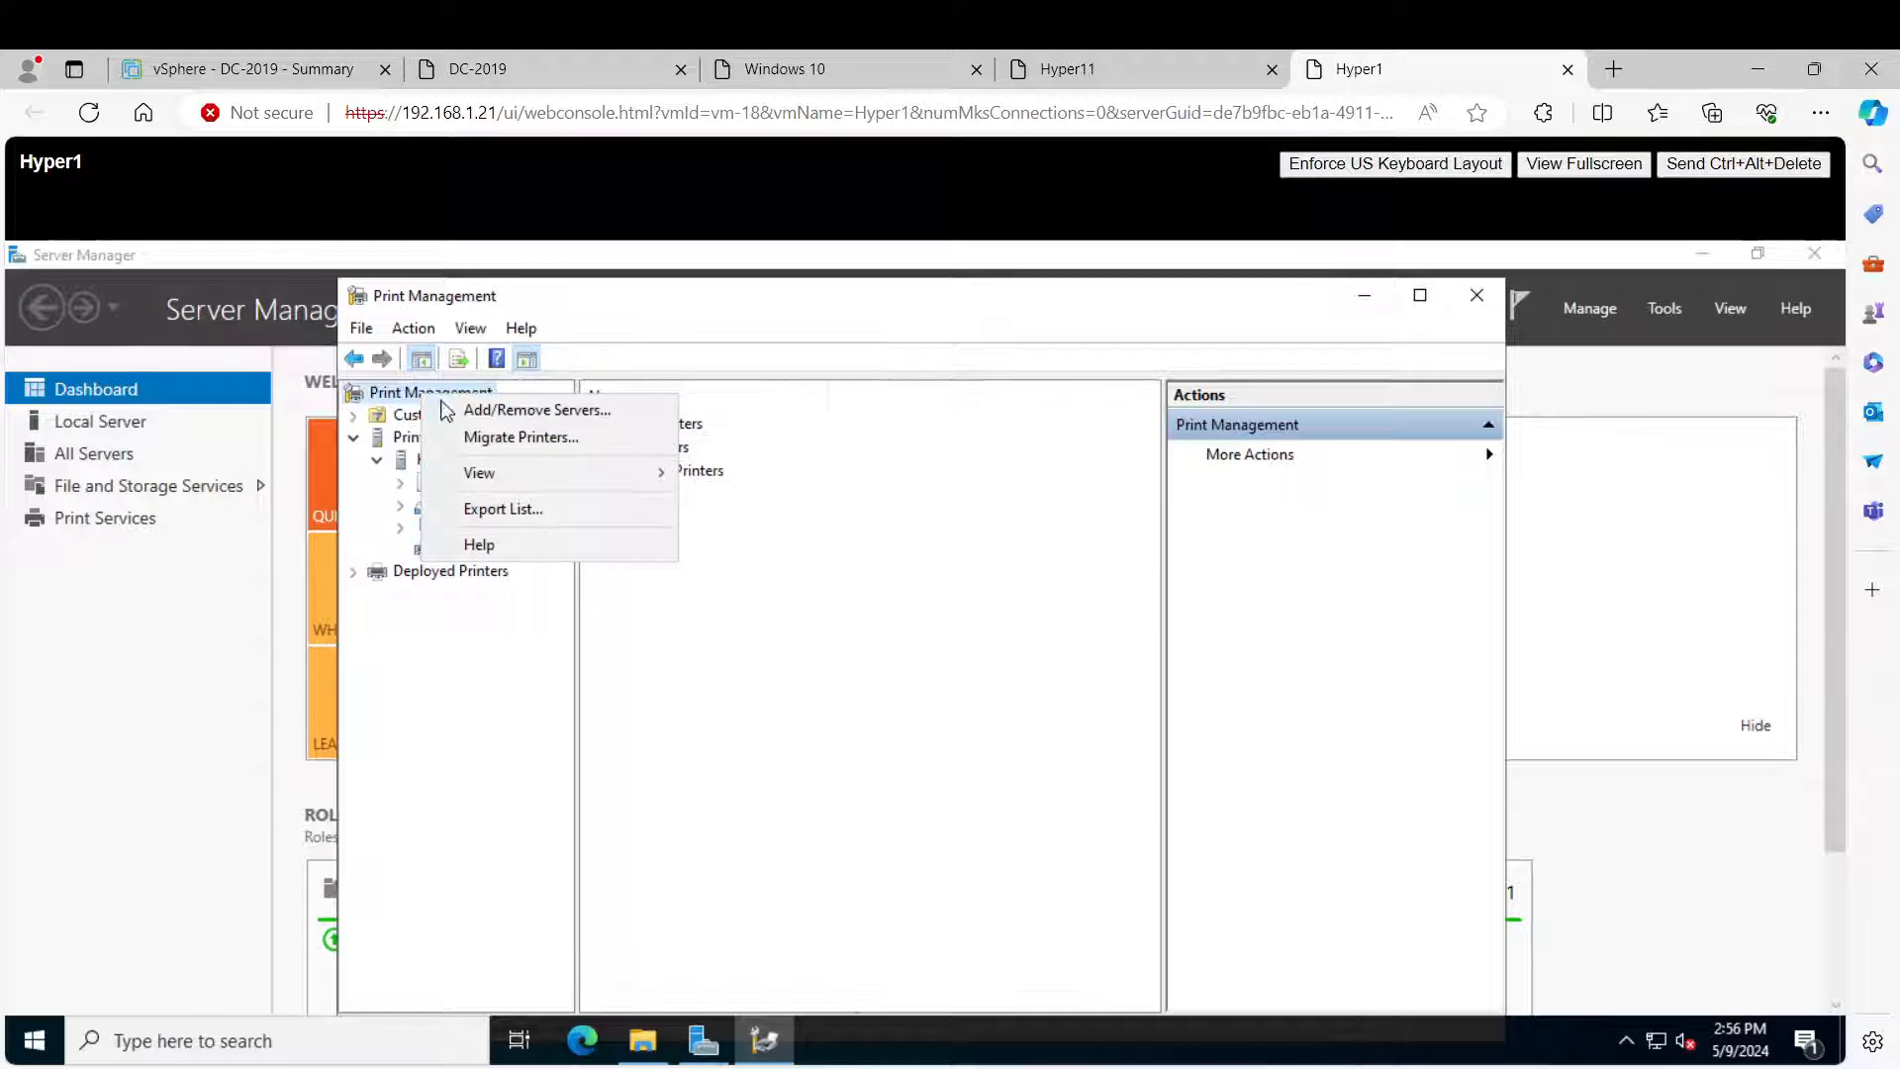
left_click(517, 437)
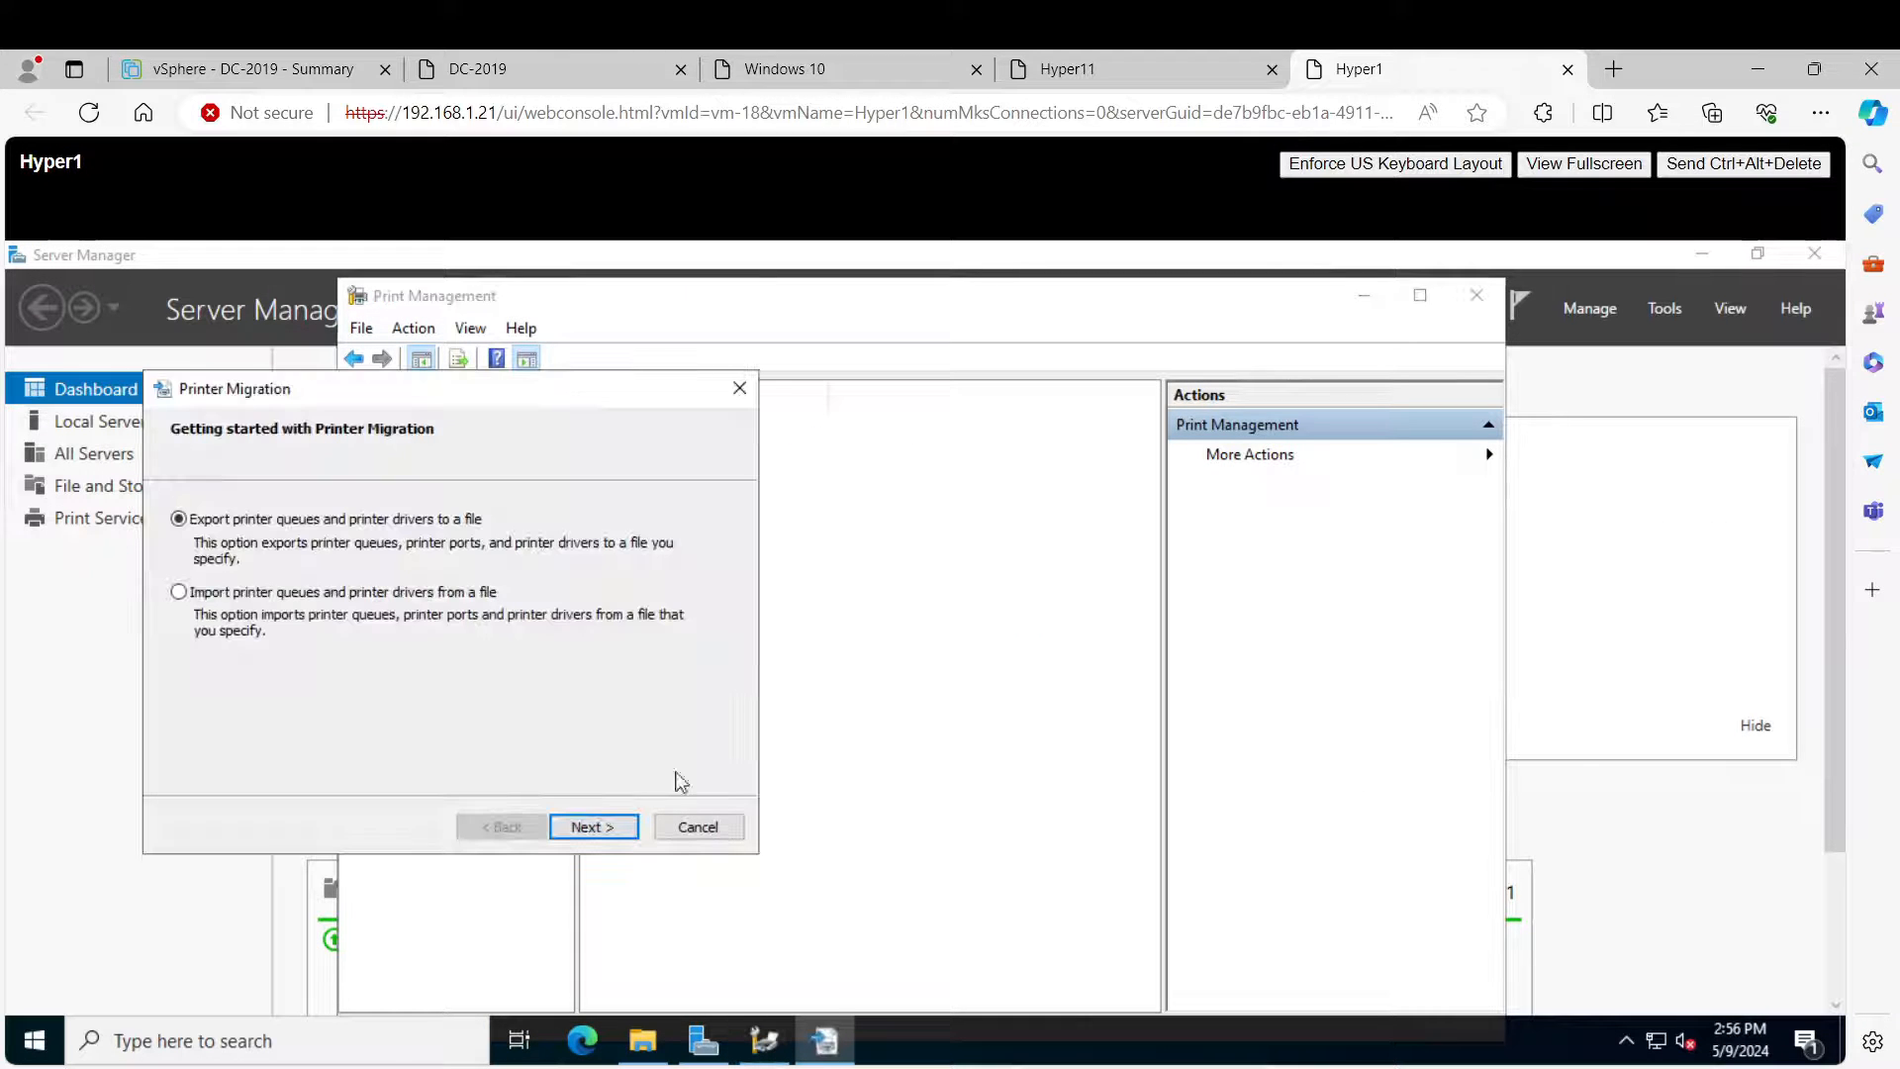
left_click(180, 591)
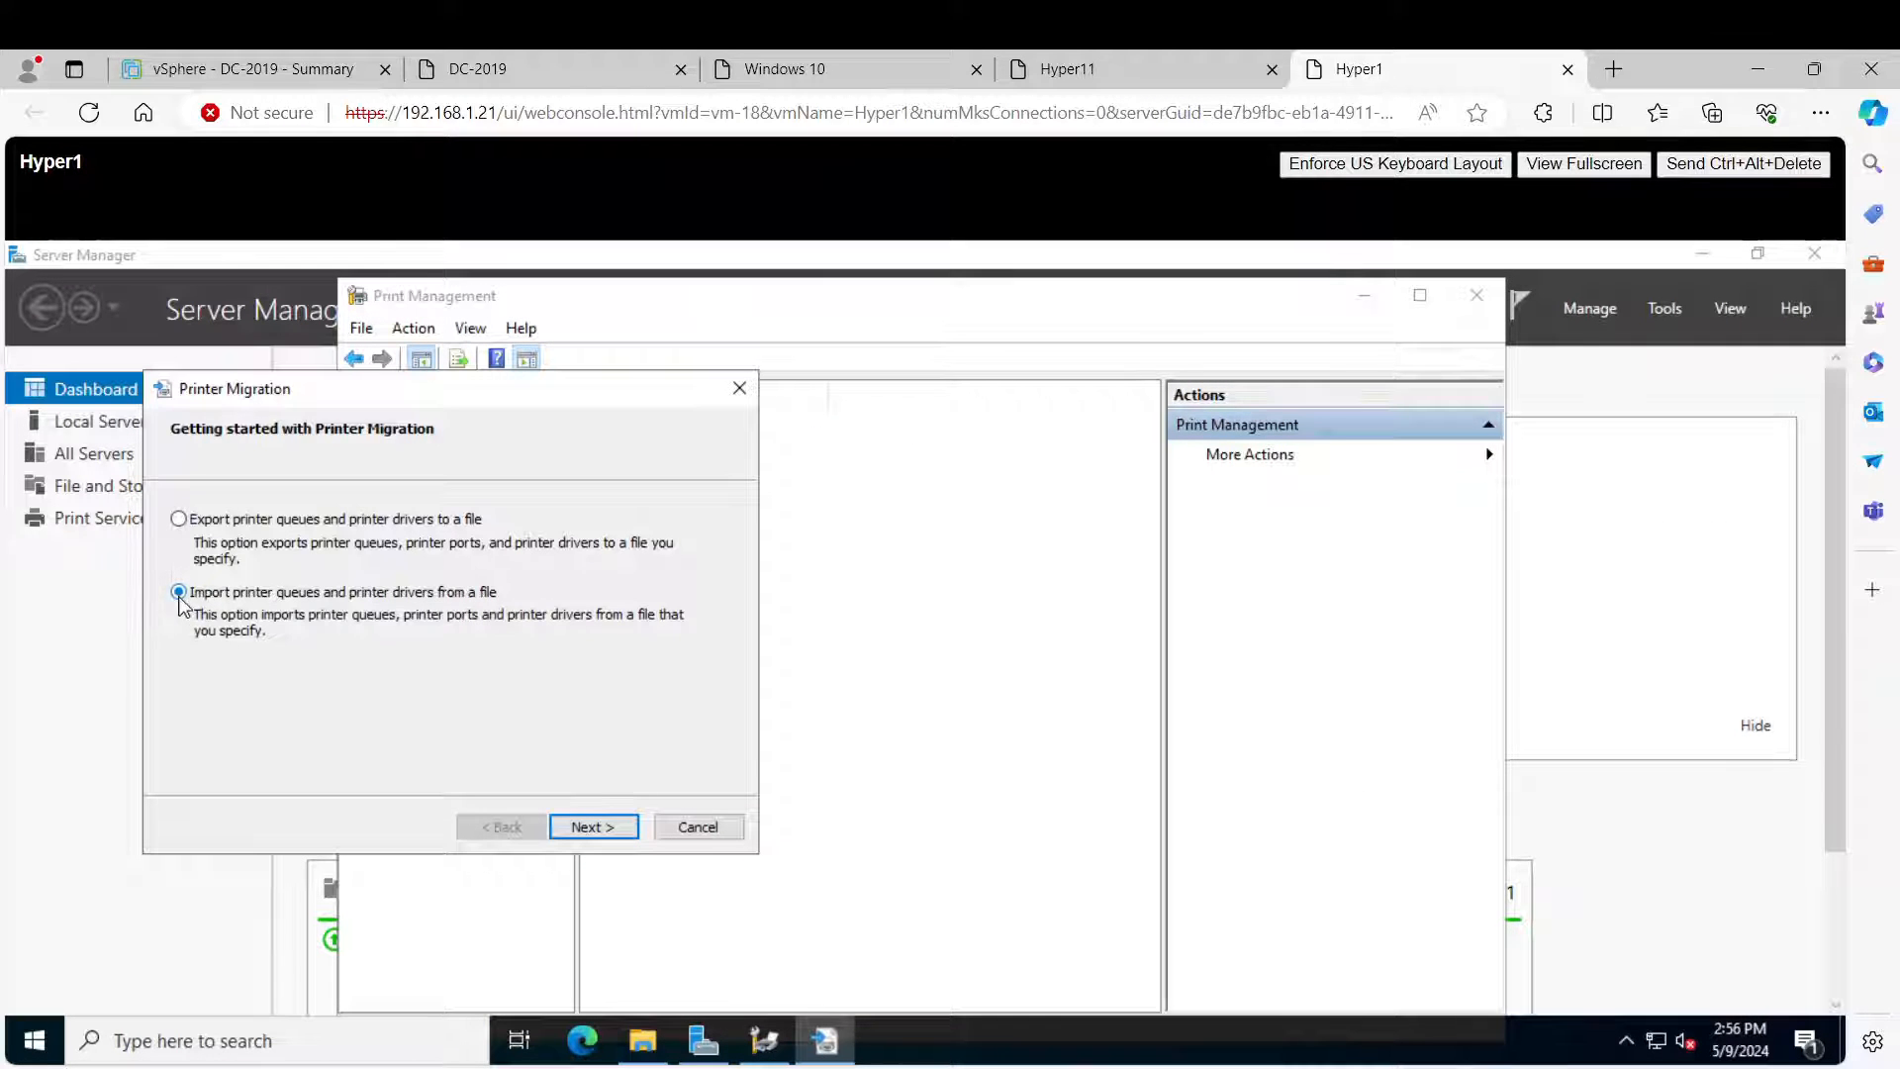
left_click(593, 826)
left_click(715, 537)
double_click(441, 557)
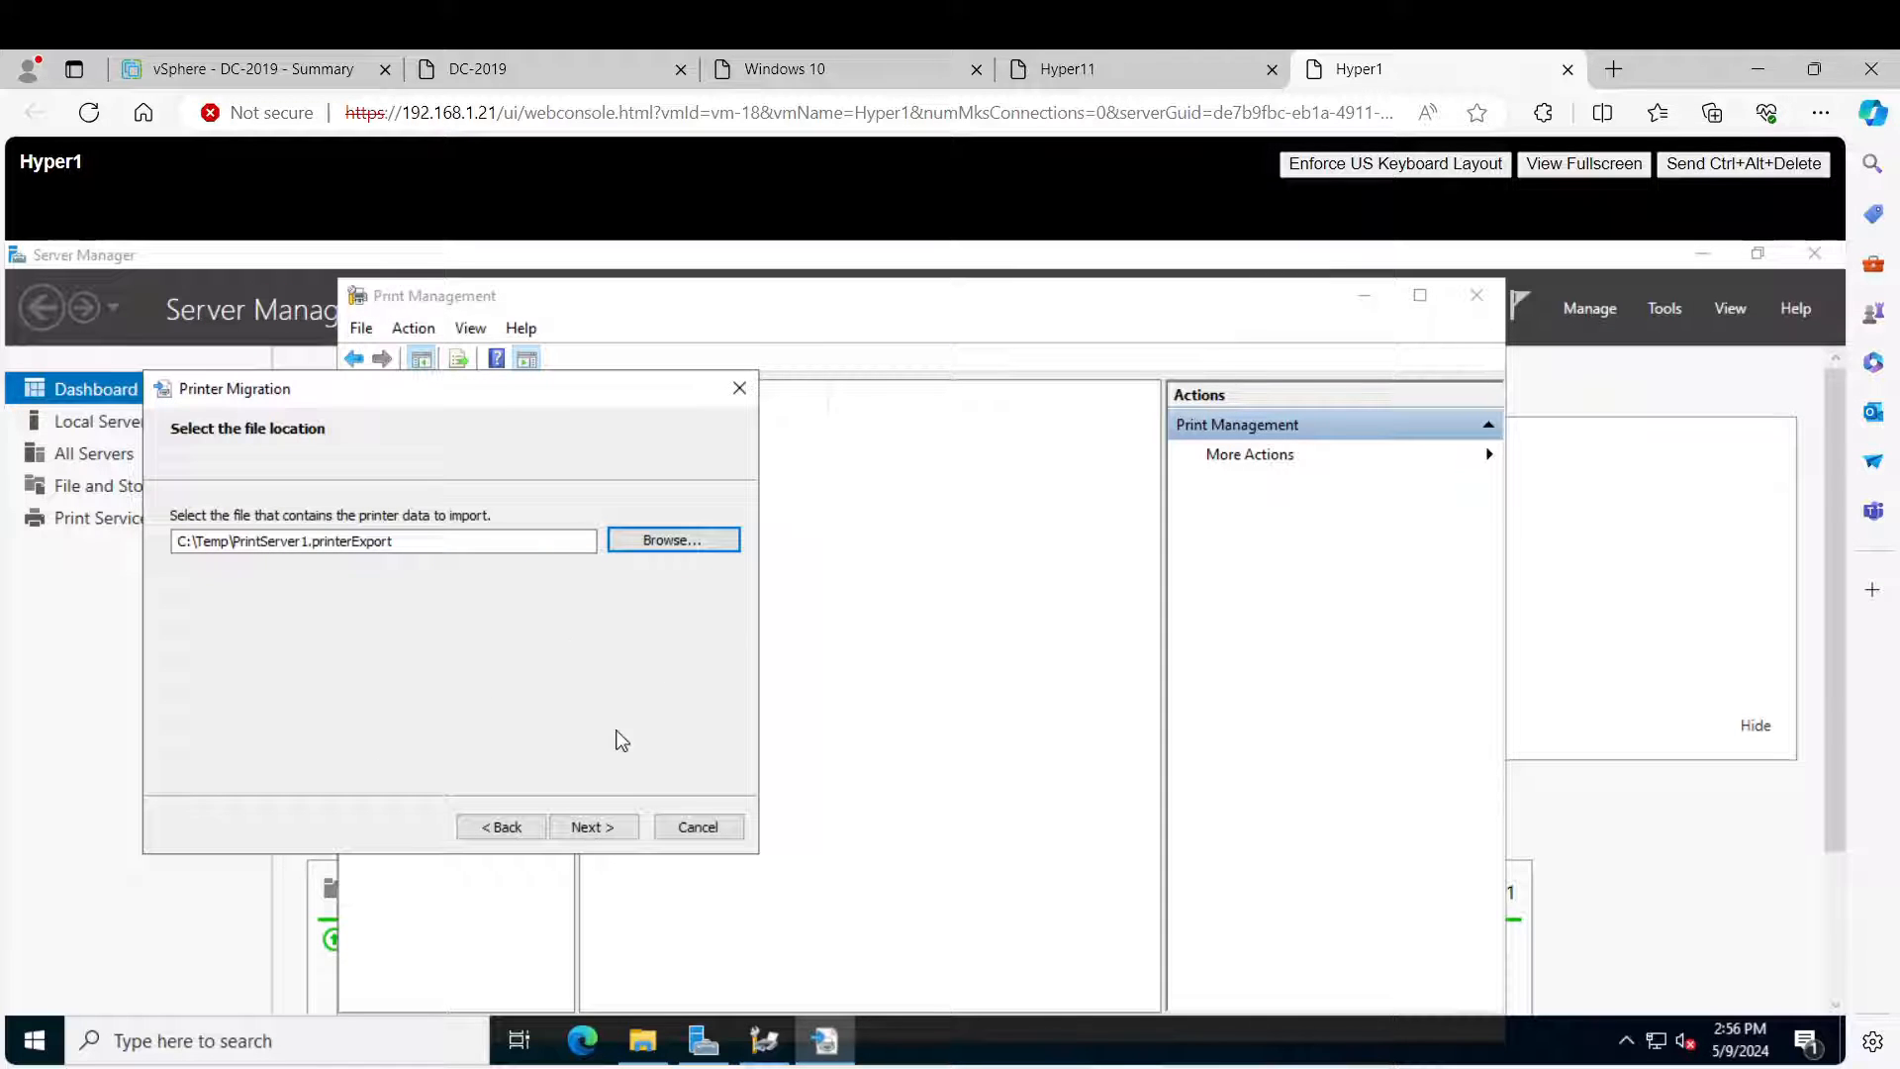
Accept the list of items to import and choose this print server (\\Hyper1) as the import target.
left_click(600, 827)
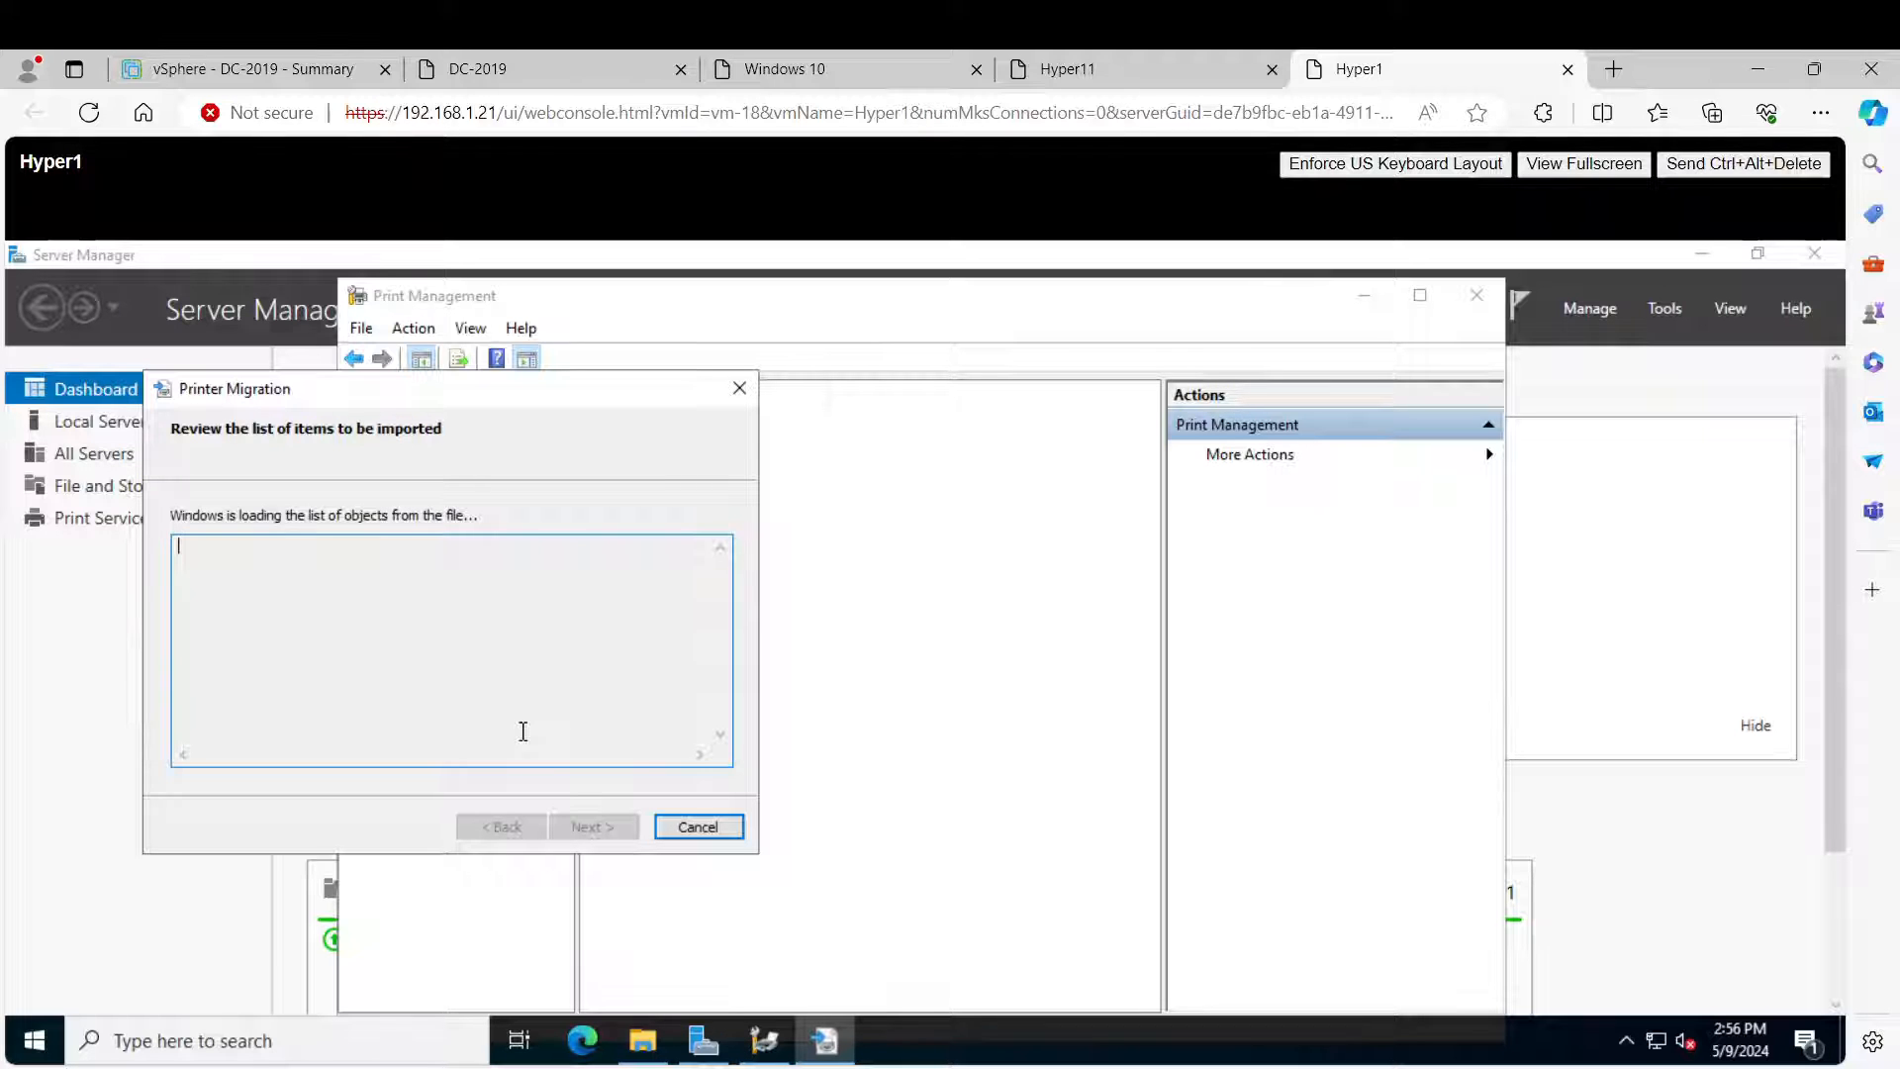
left_click(620, 835)
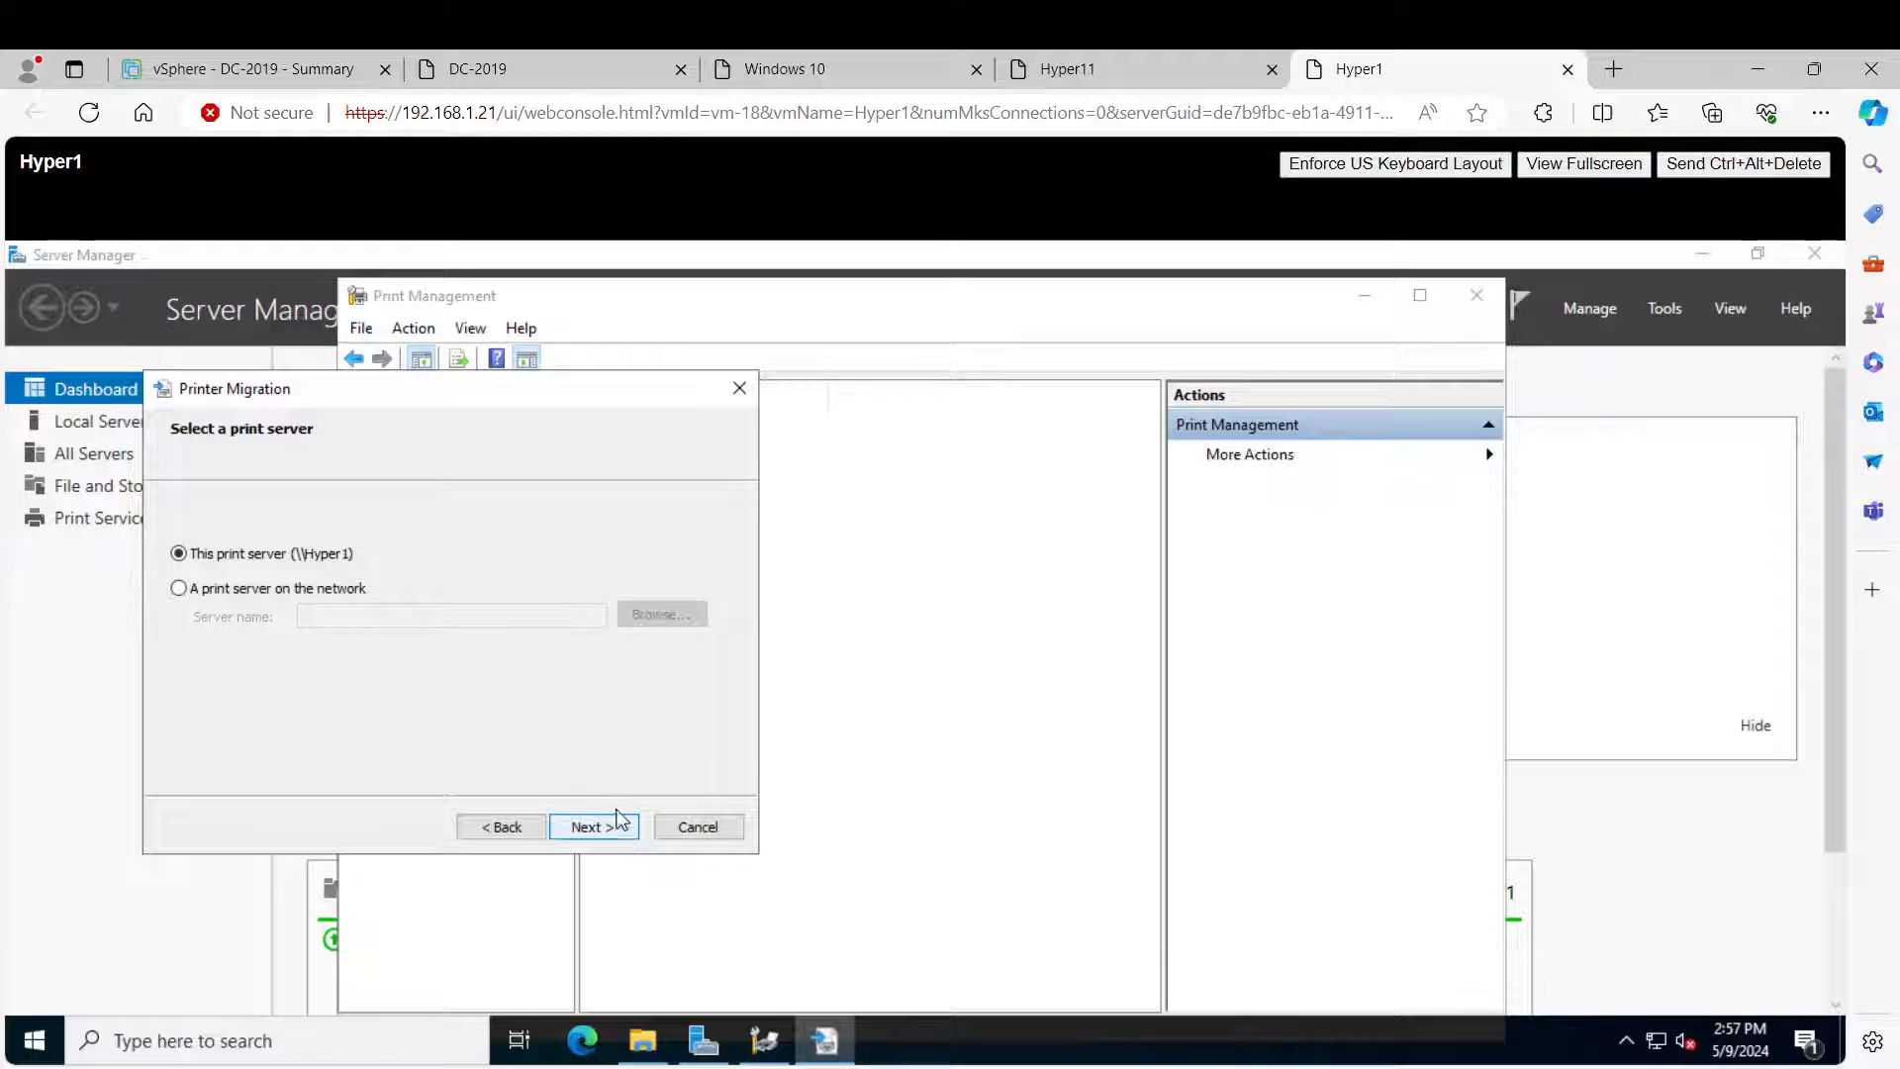
left_click(606, 835)
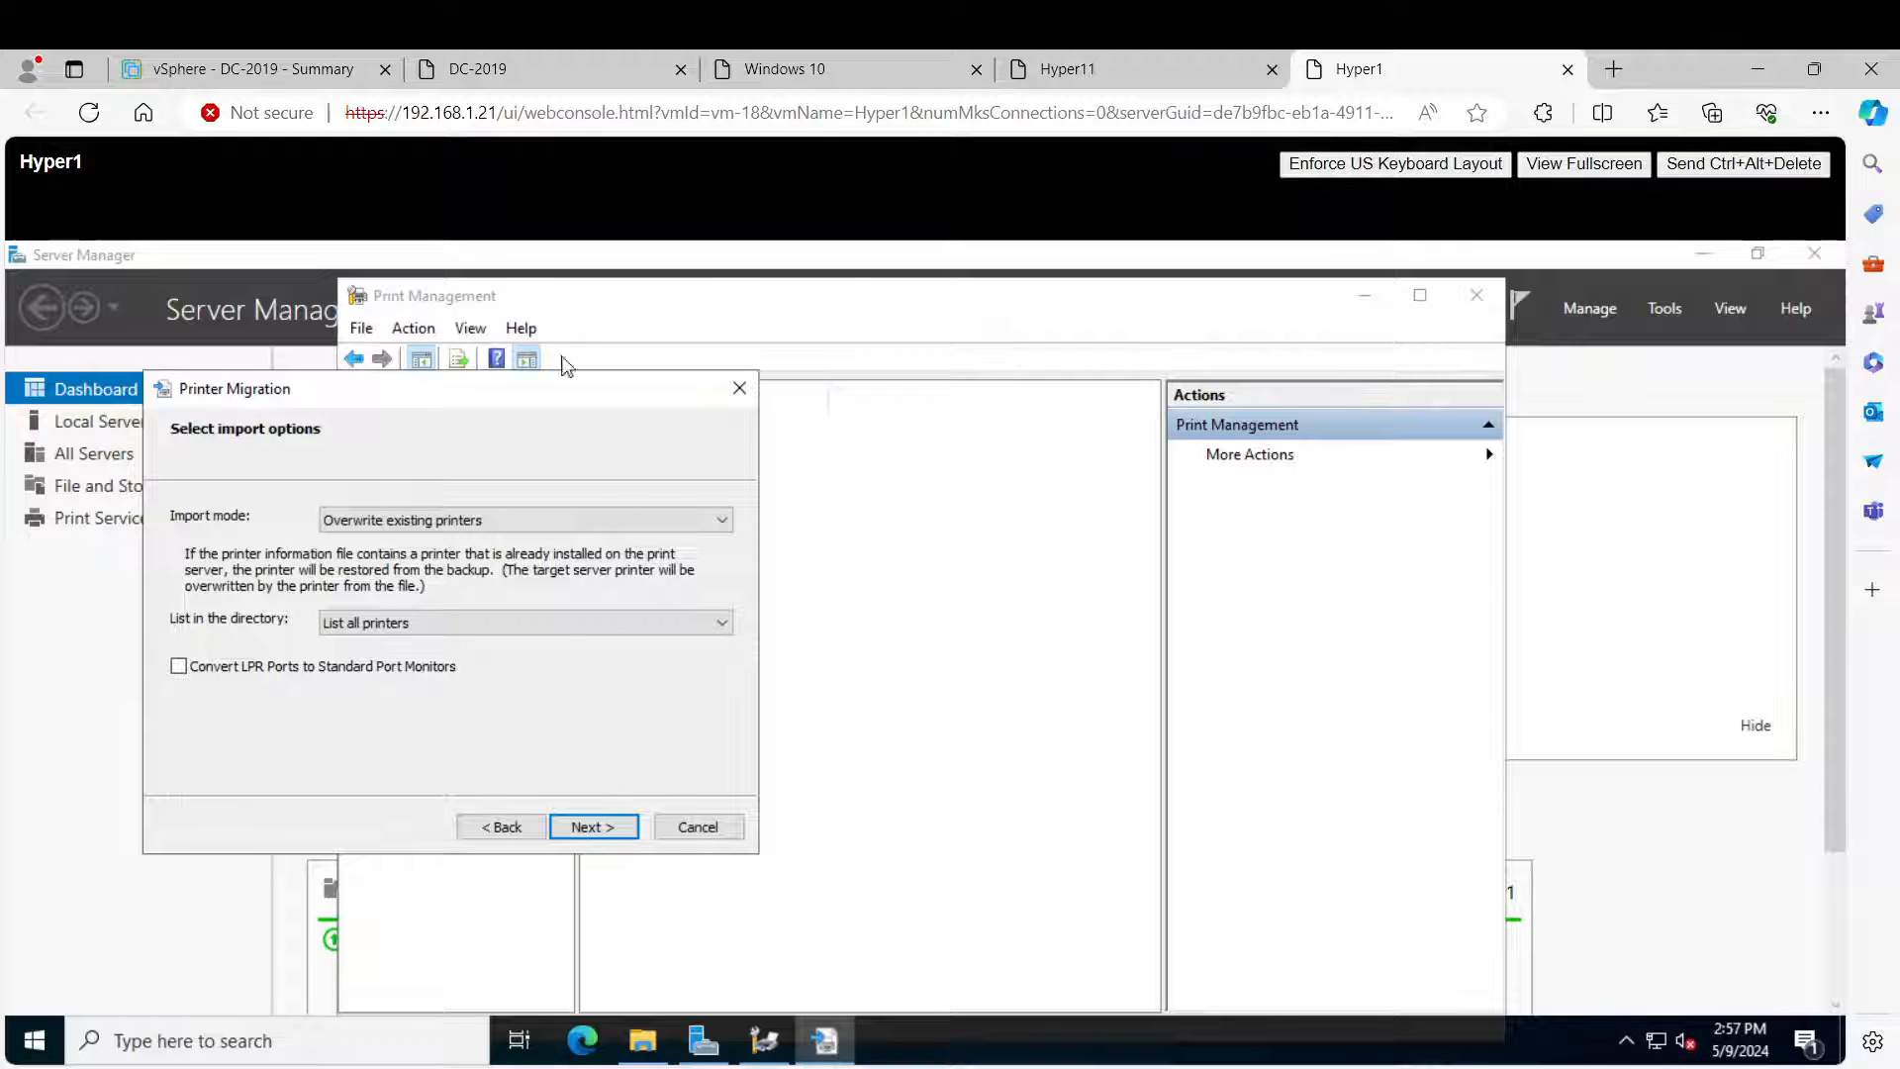
Check which server the published printers belong to in DC-2019's directory search, look at Hyper11, and return to Hyper1.
left_click(543, 63)
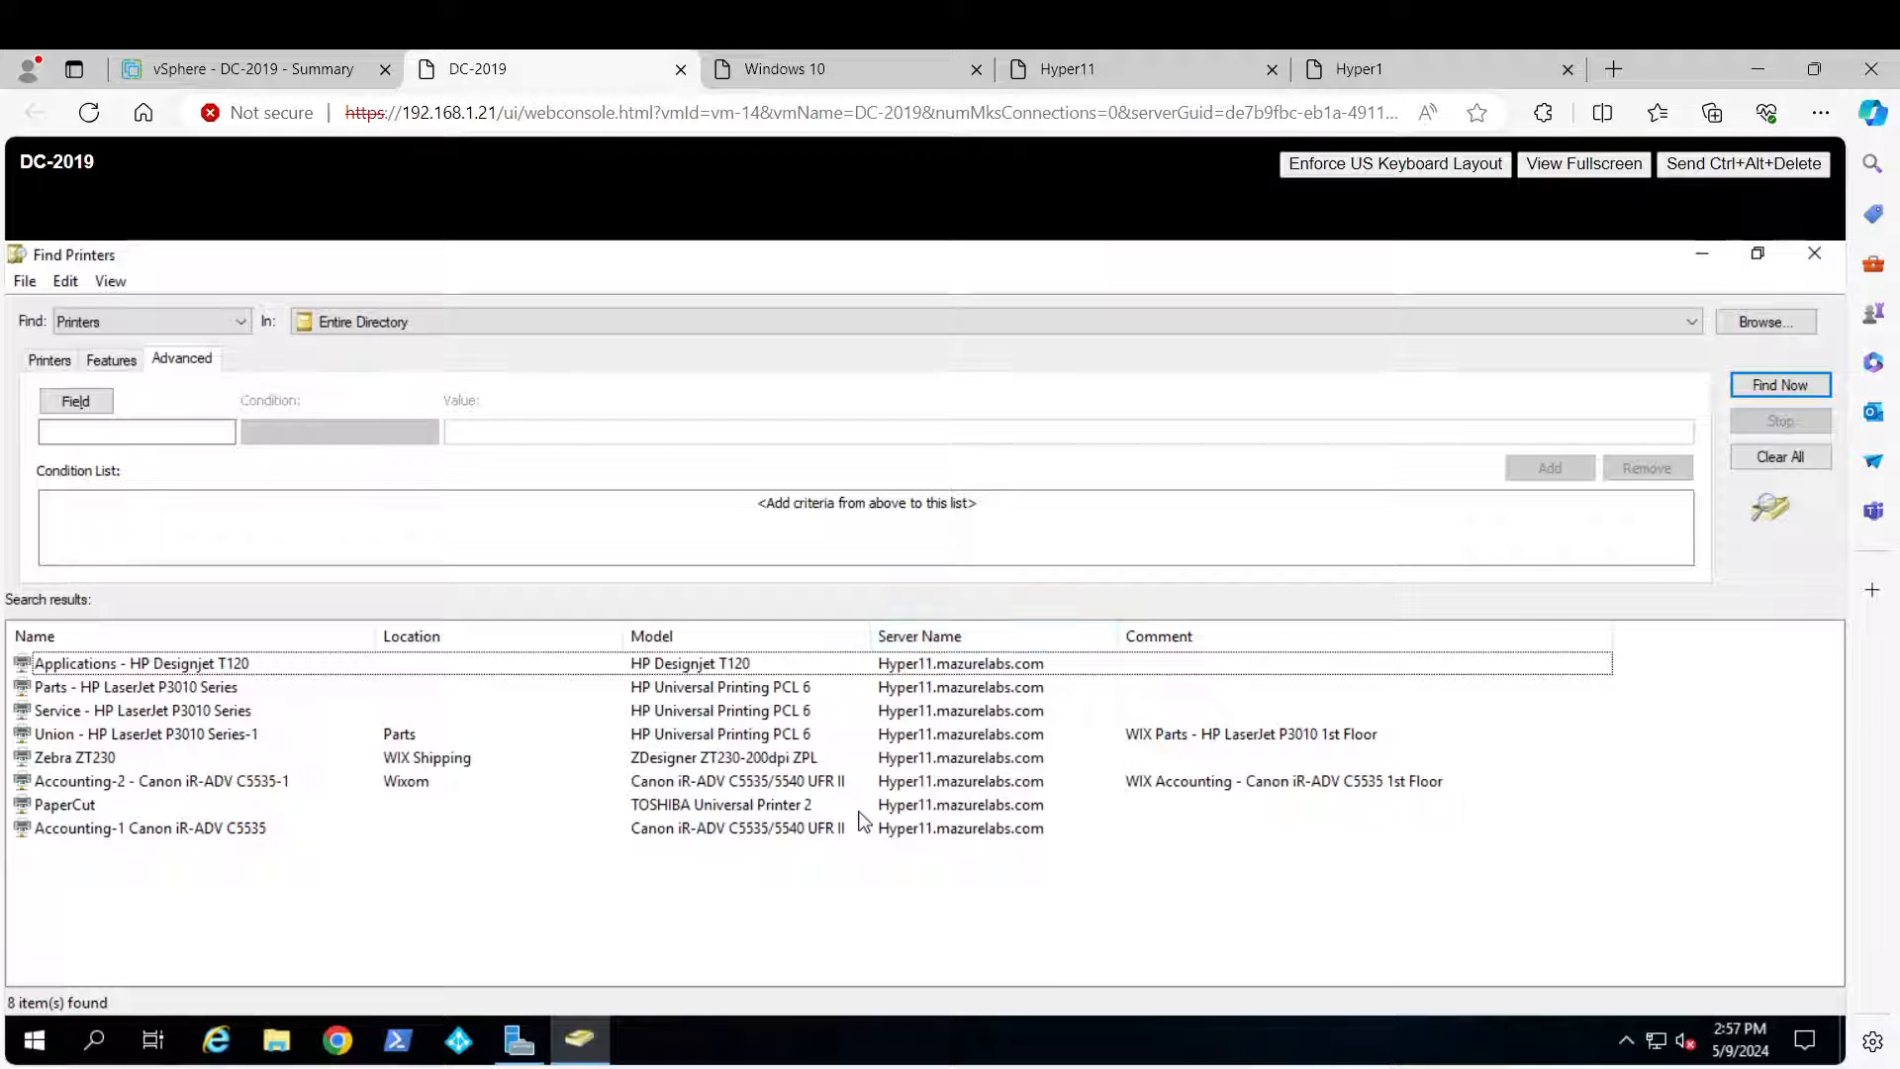
left_click(1117, 71)
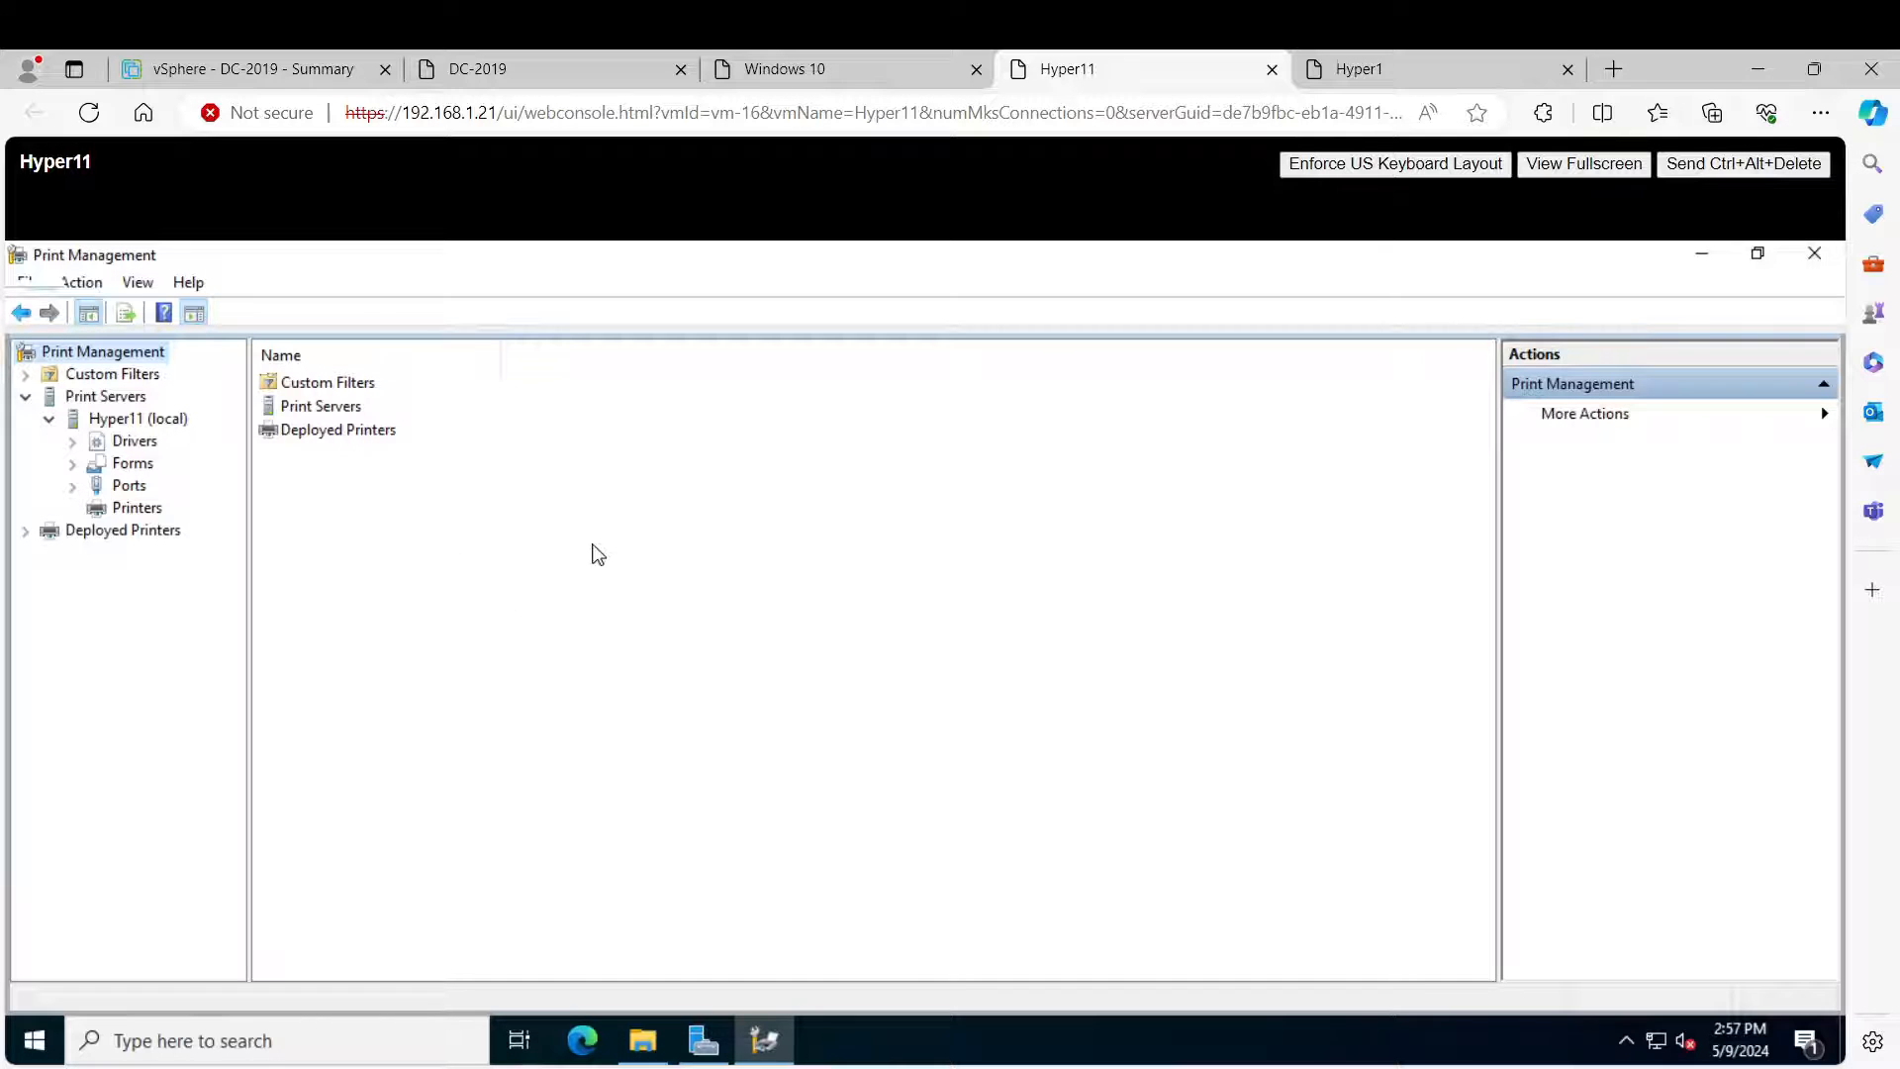
left_click(1394, 83)
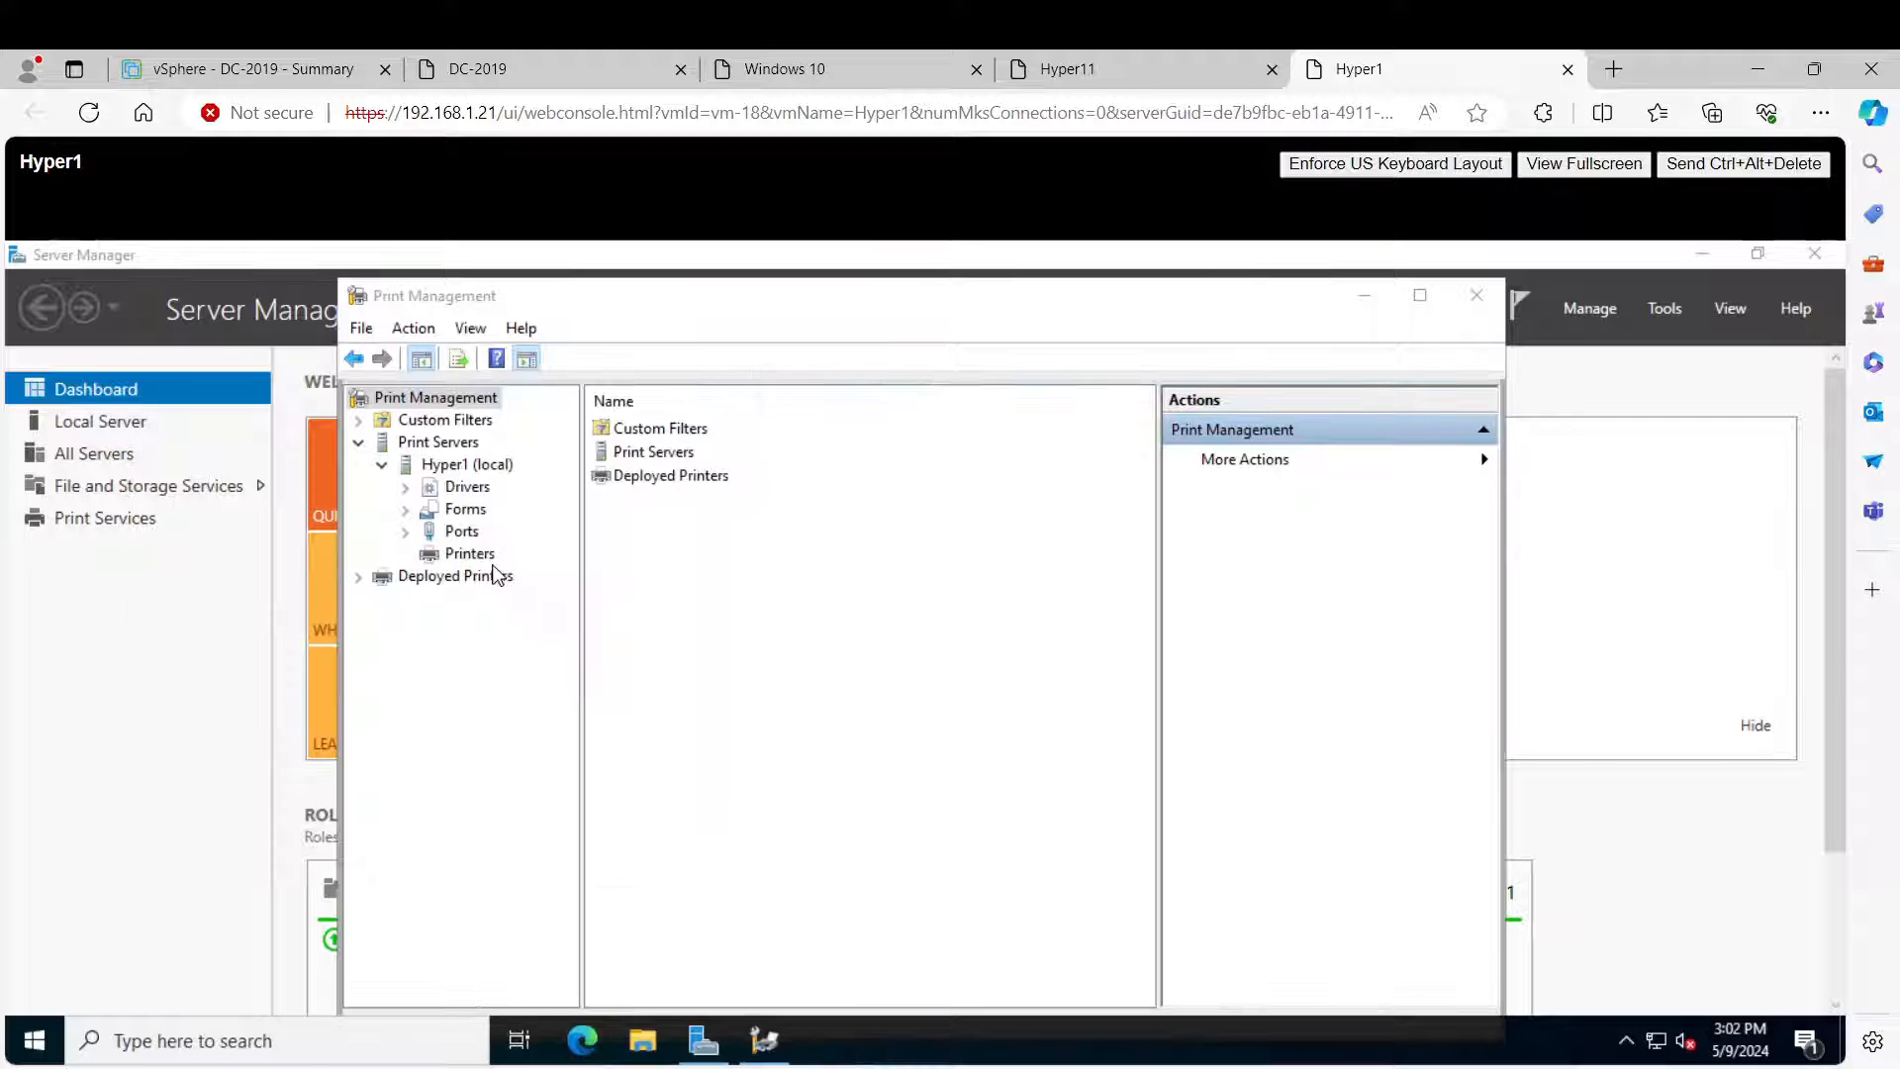
View the imported printers on Hyper1 and rerun the Entire Directory printer search on DC-2019 to review the published entries.
left_click(477, 554)
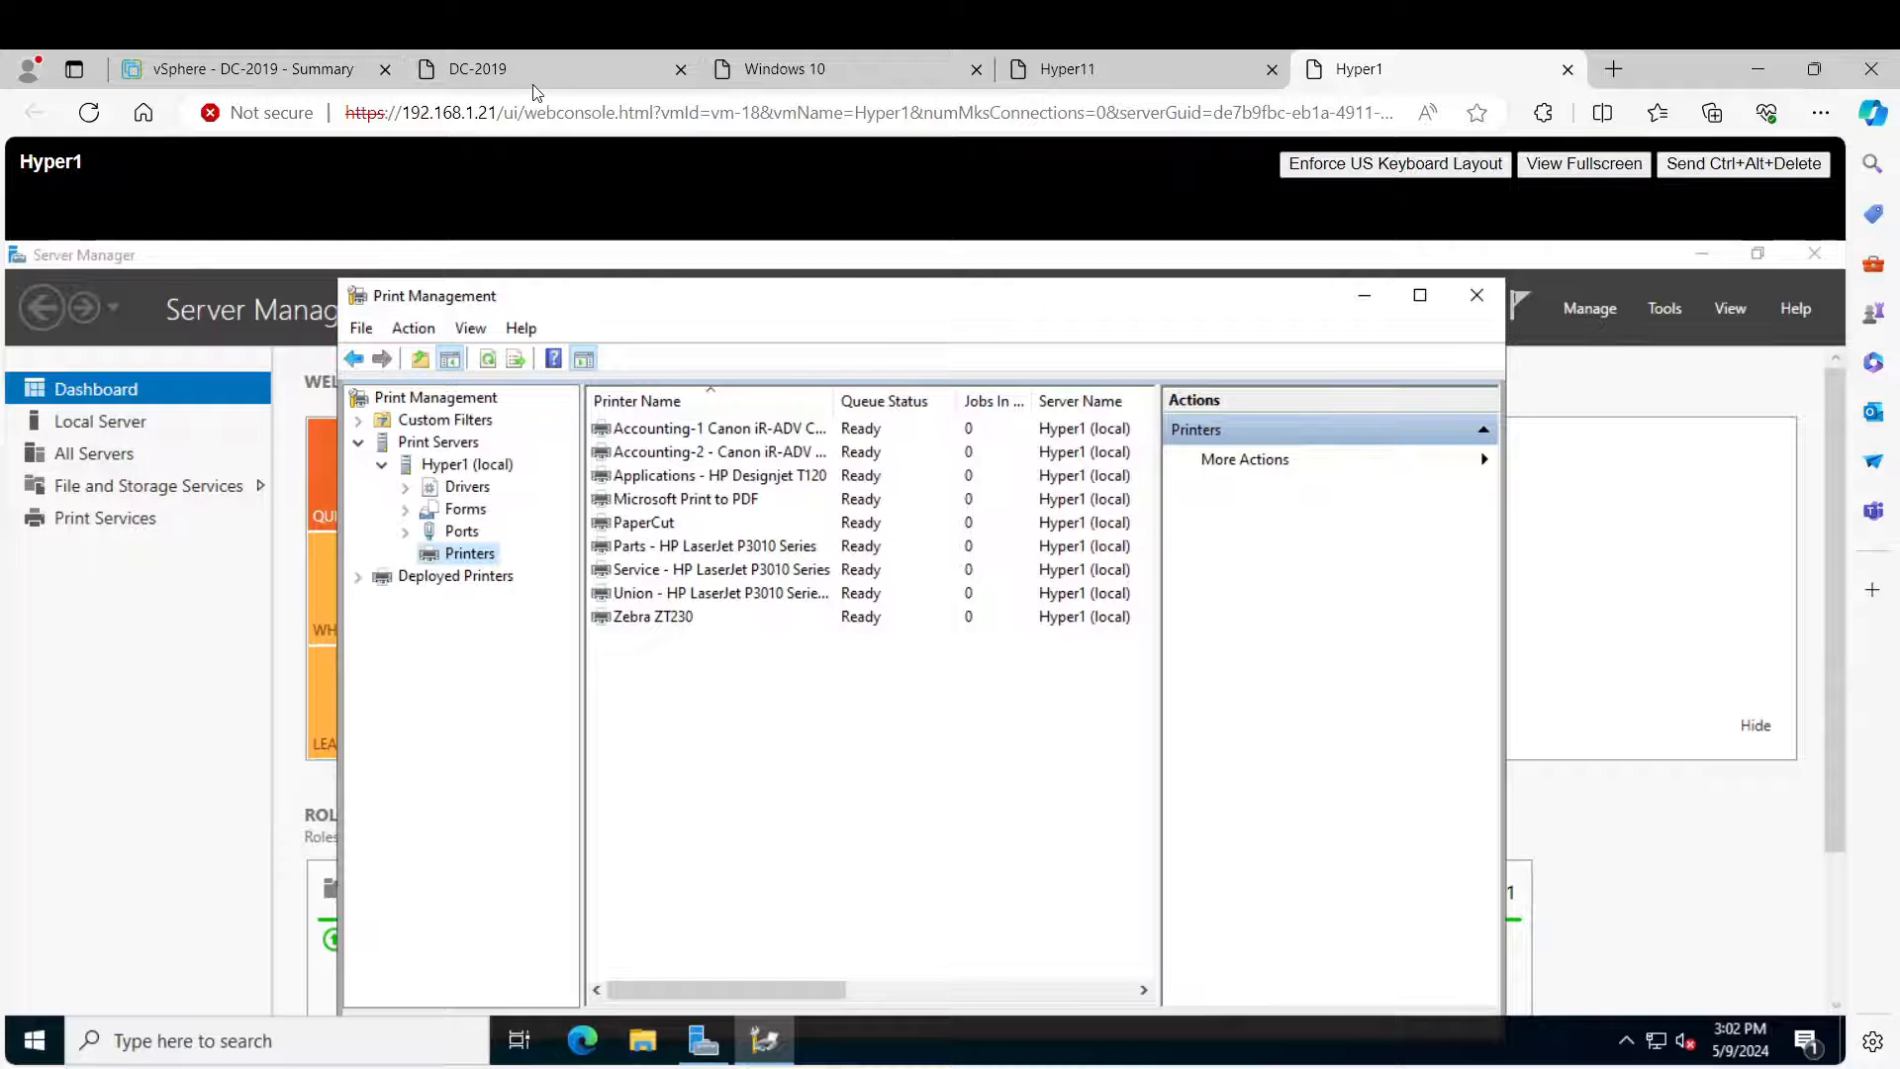
left_click(564, 70)
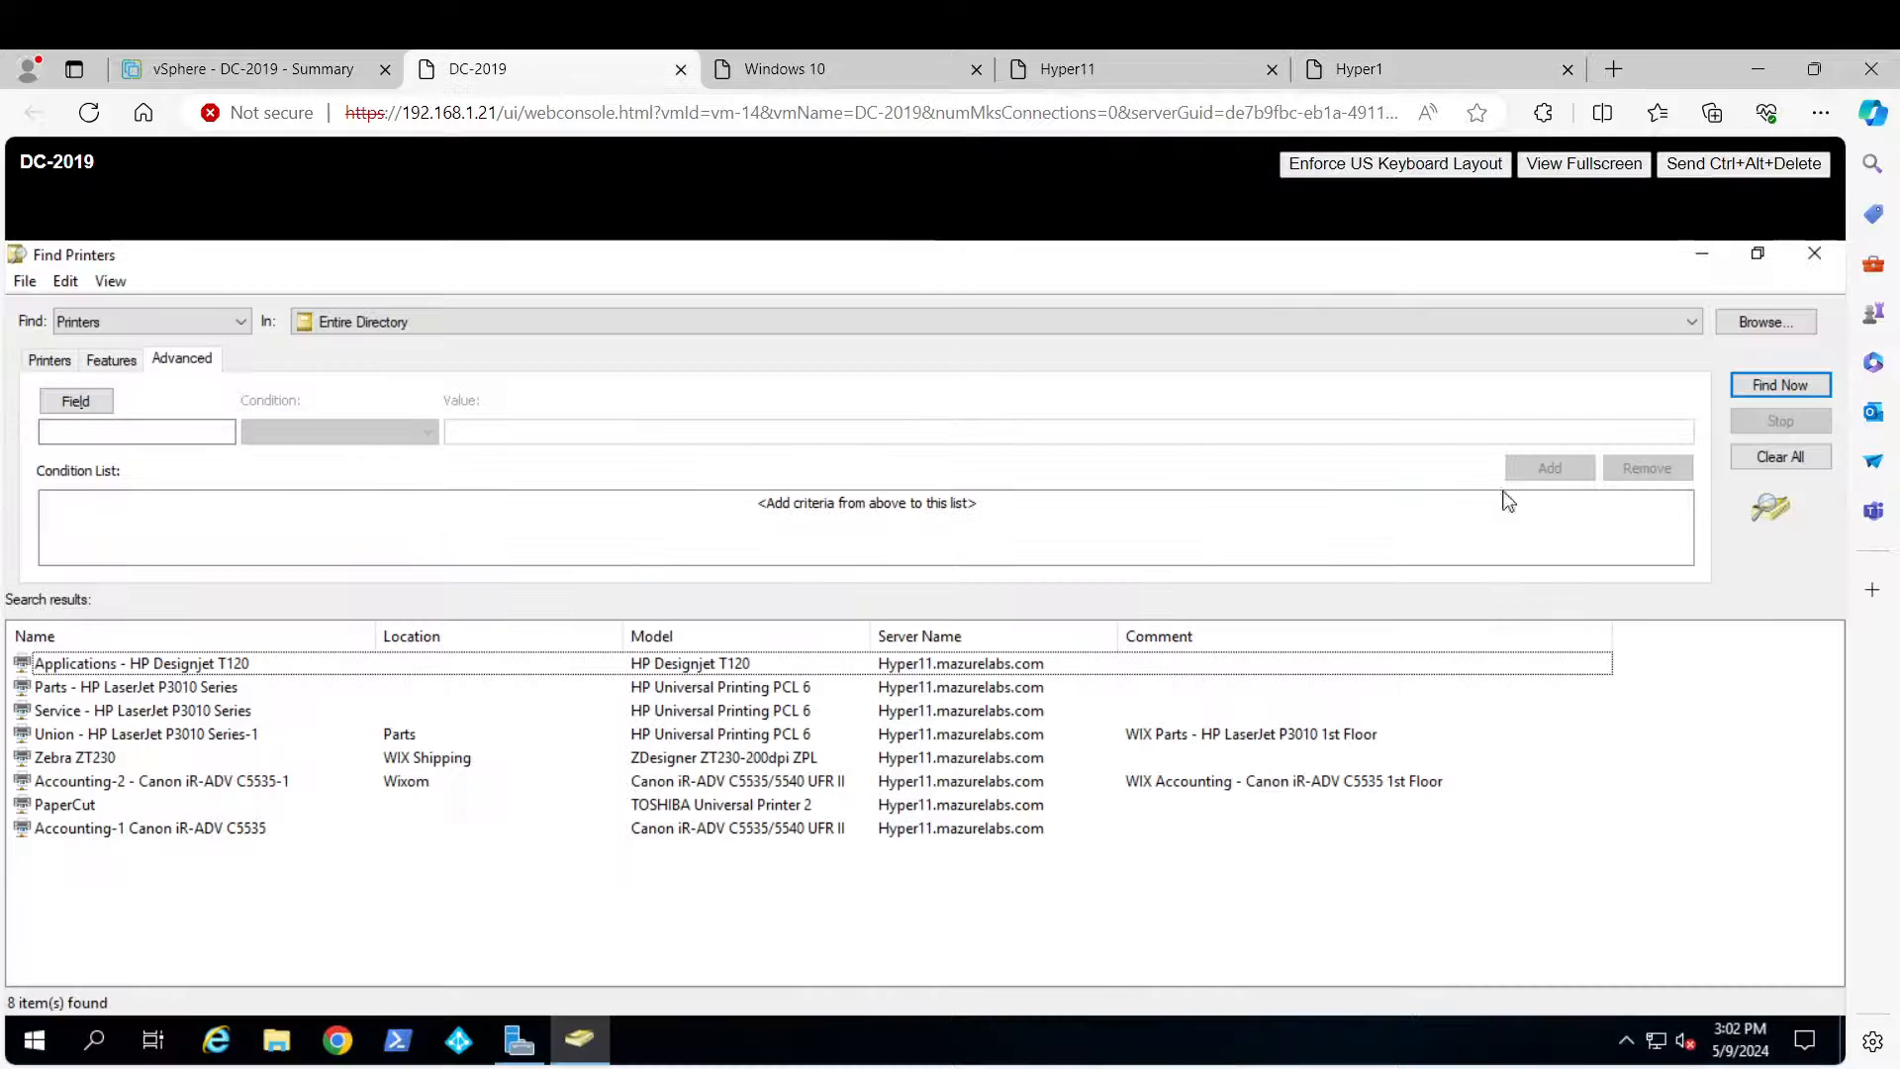
left_click(1747, 390)
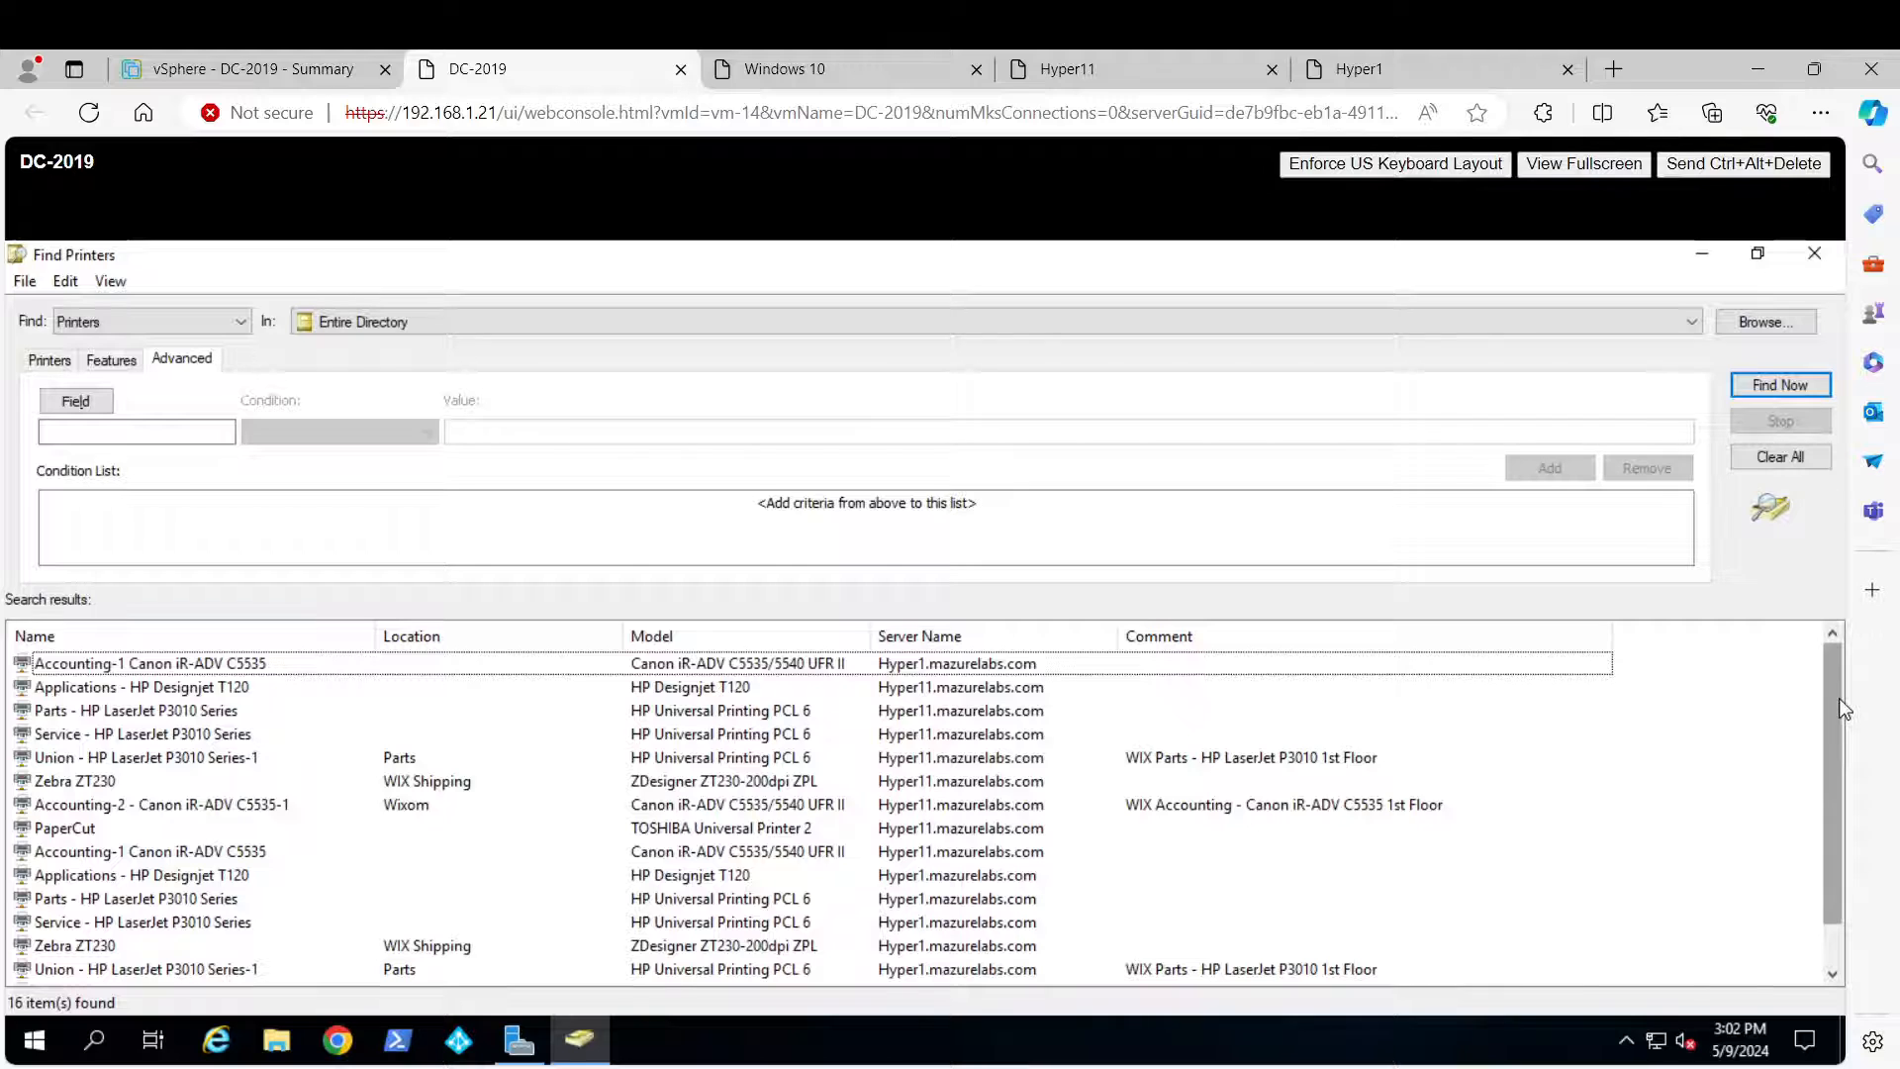
scroll(1837, 701, "down", 1)
left_click_drag(1833, 706, 1111, 663)
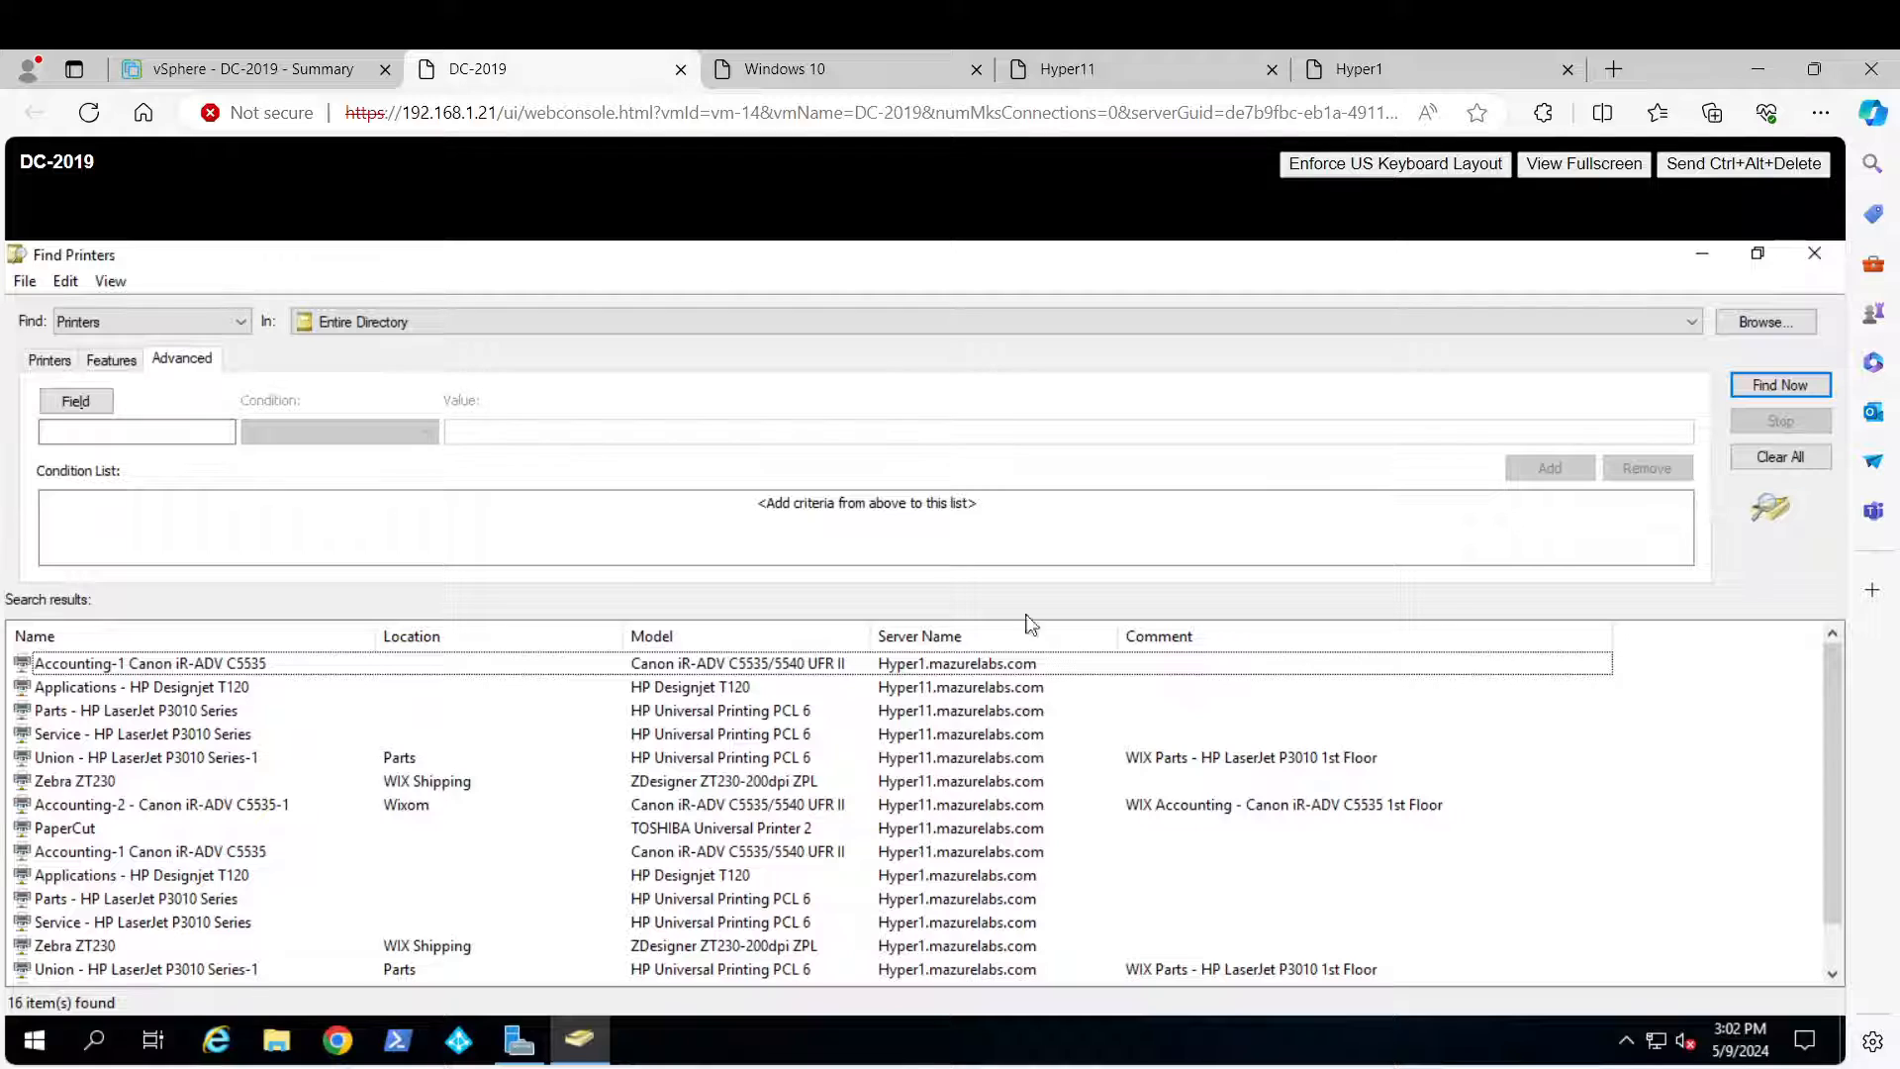
On Hyper11, select all printers from Accounting-1 through Zebra ZT230 and remove them from the directory.
left_click(1114, 75)
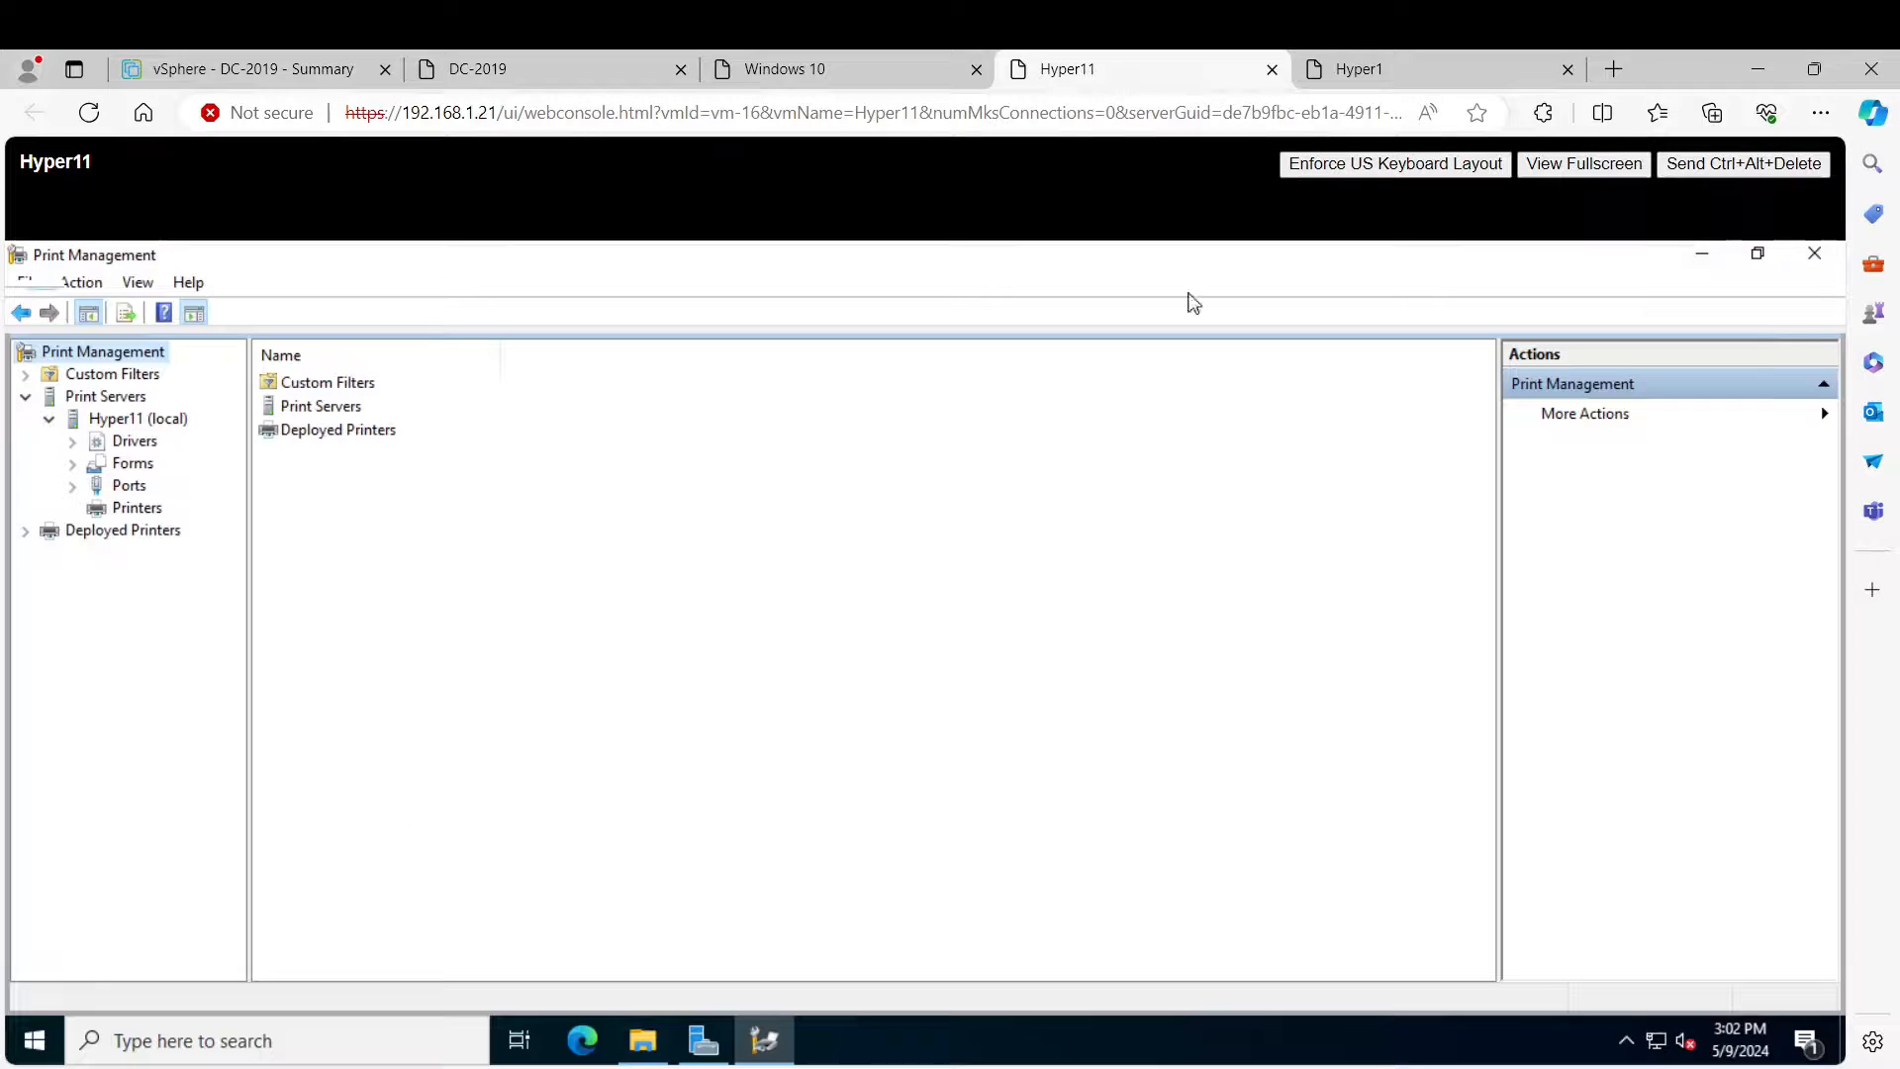
left_click(148, 506)
left_click(393, 571)
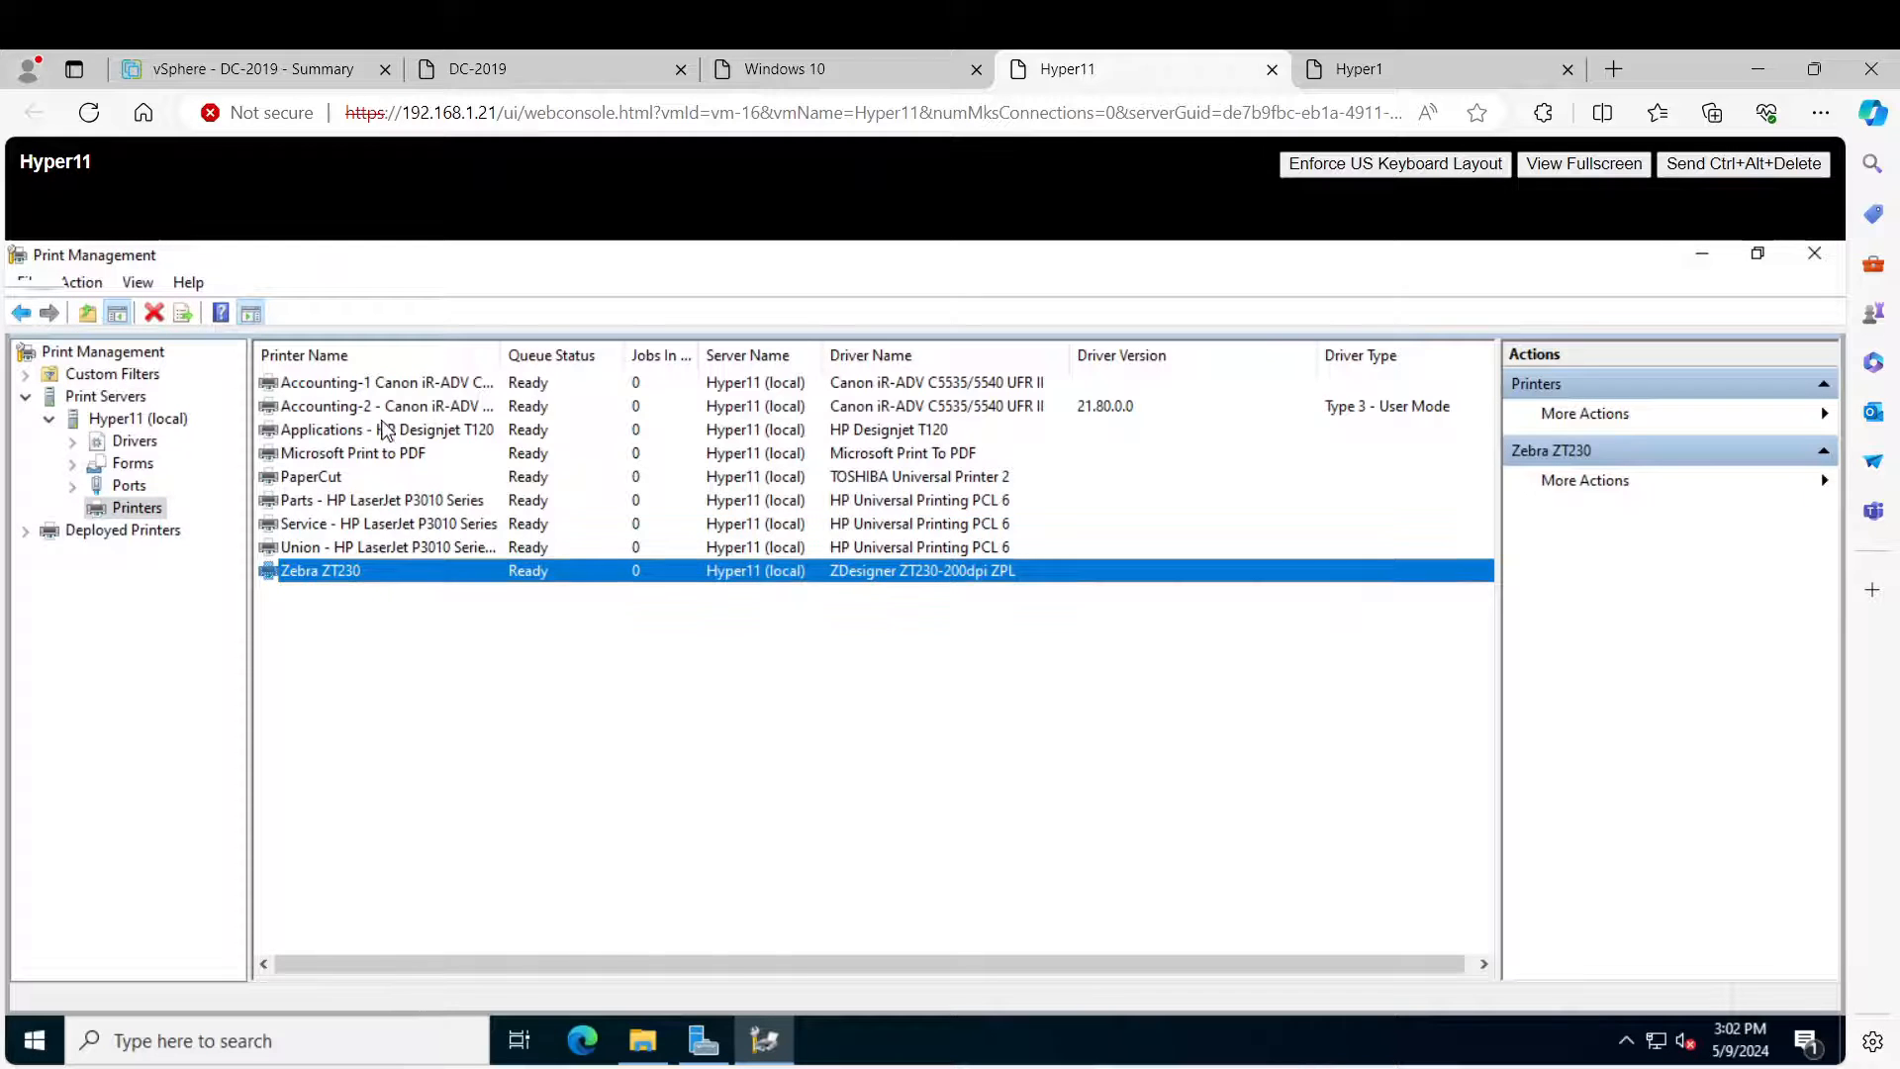
left_click(386, 383, "shift")
right_click(494, 442)
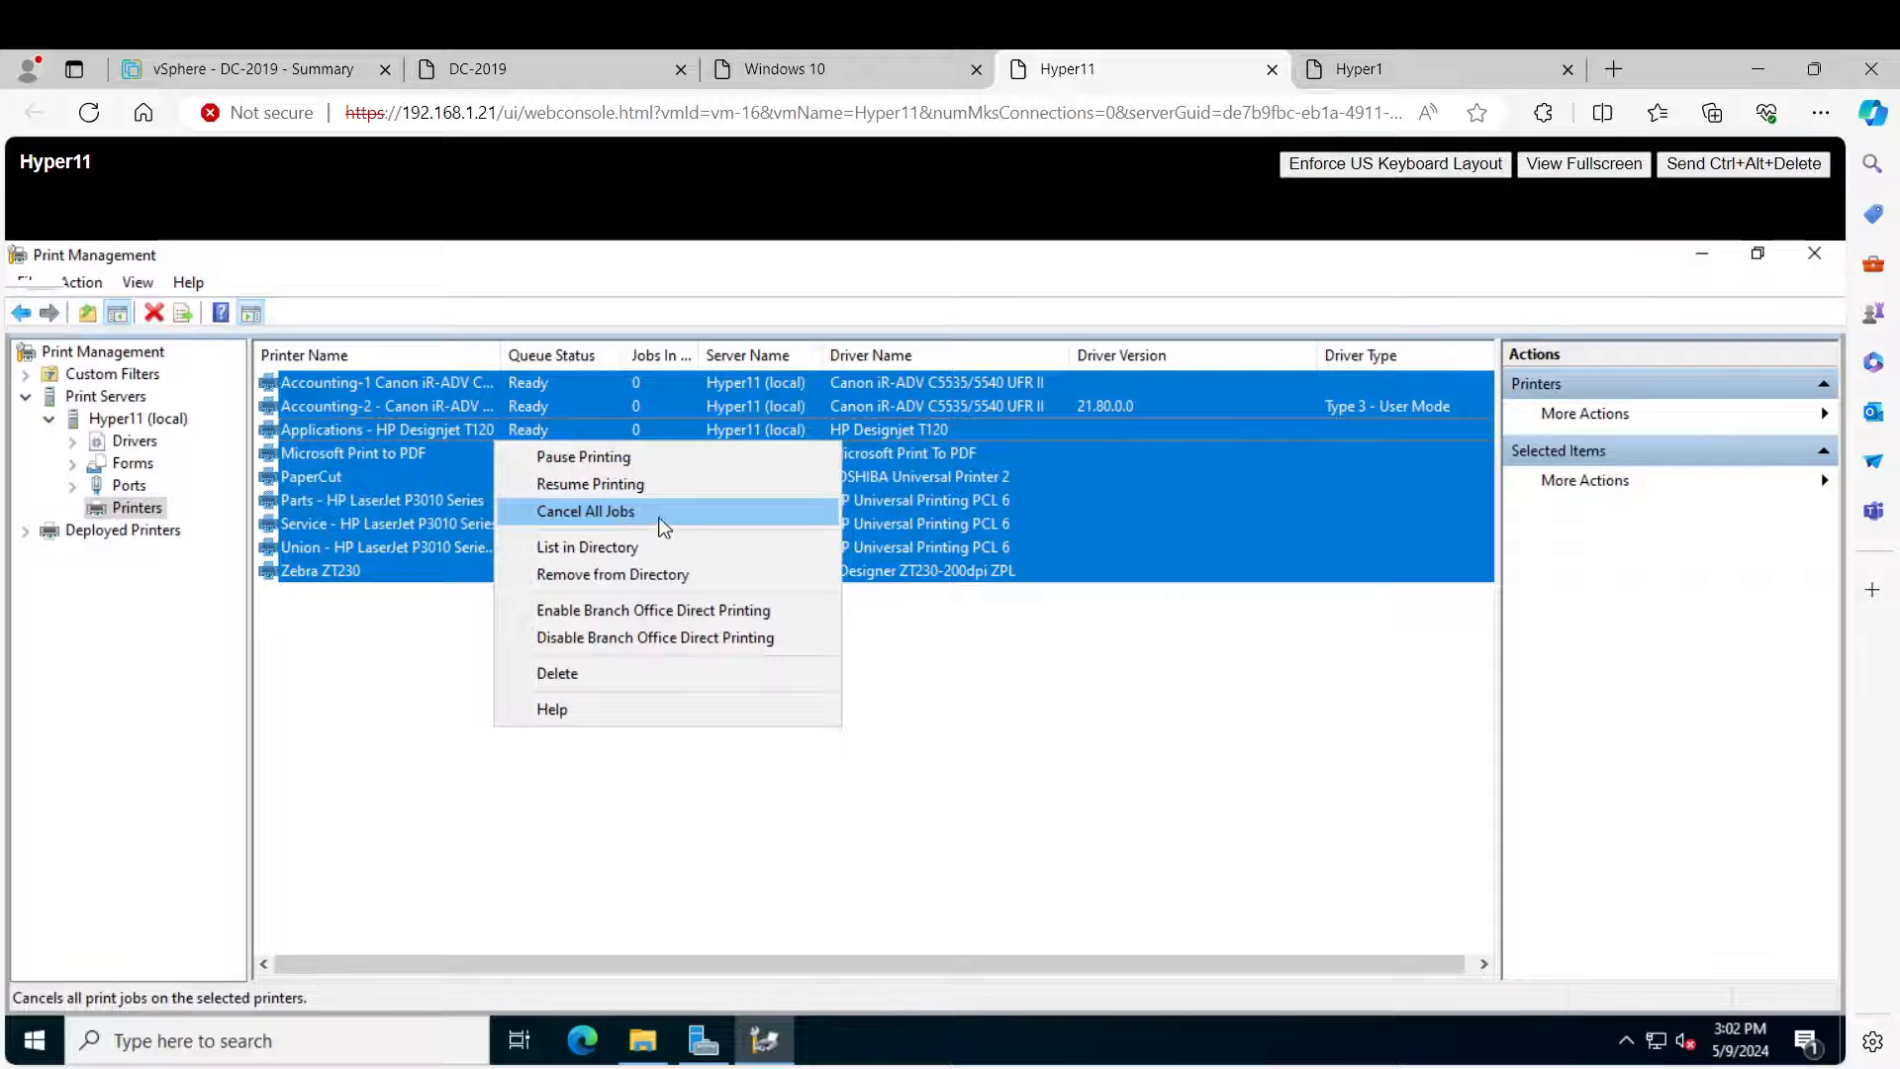
left_click(665, 580)
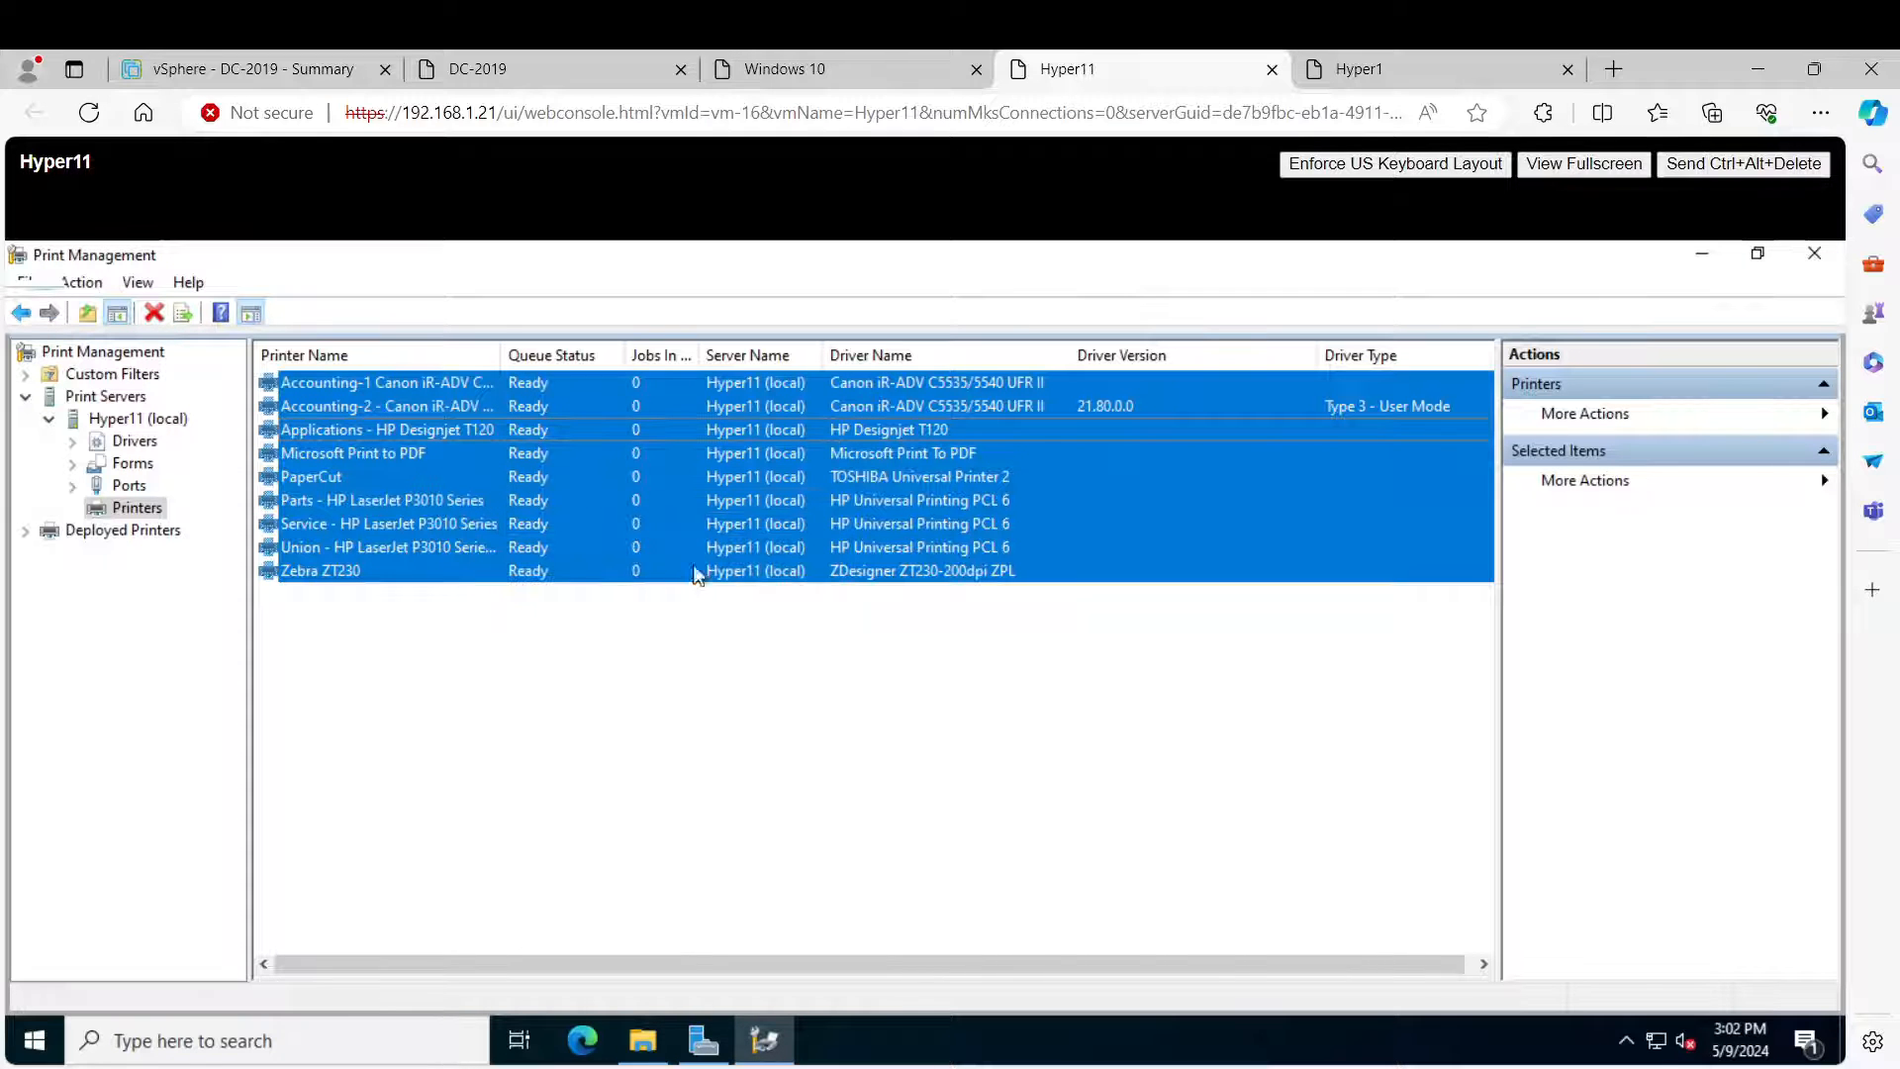
Rerun the Entire Directory printer search on DC-2019 to check which server the remaining published printers belong to.
left_click(503, 79)
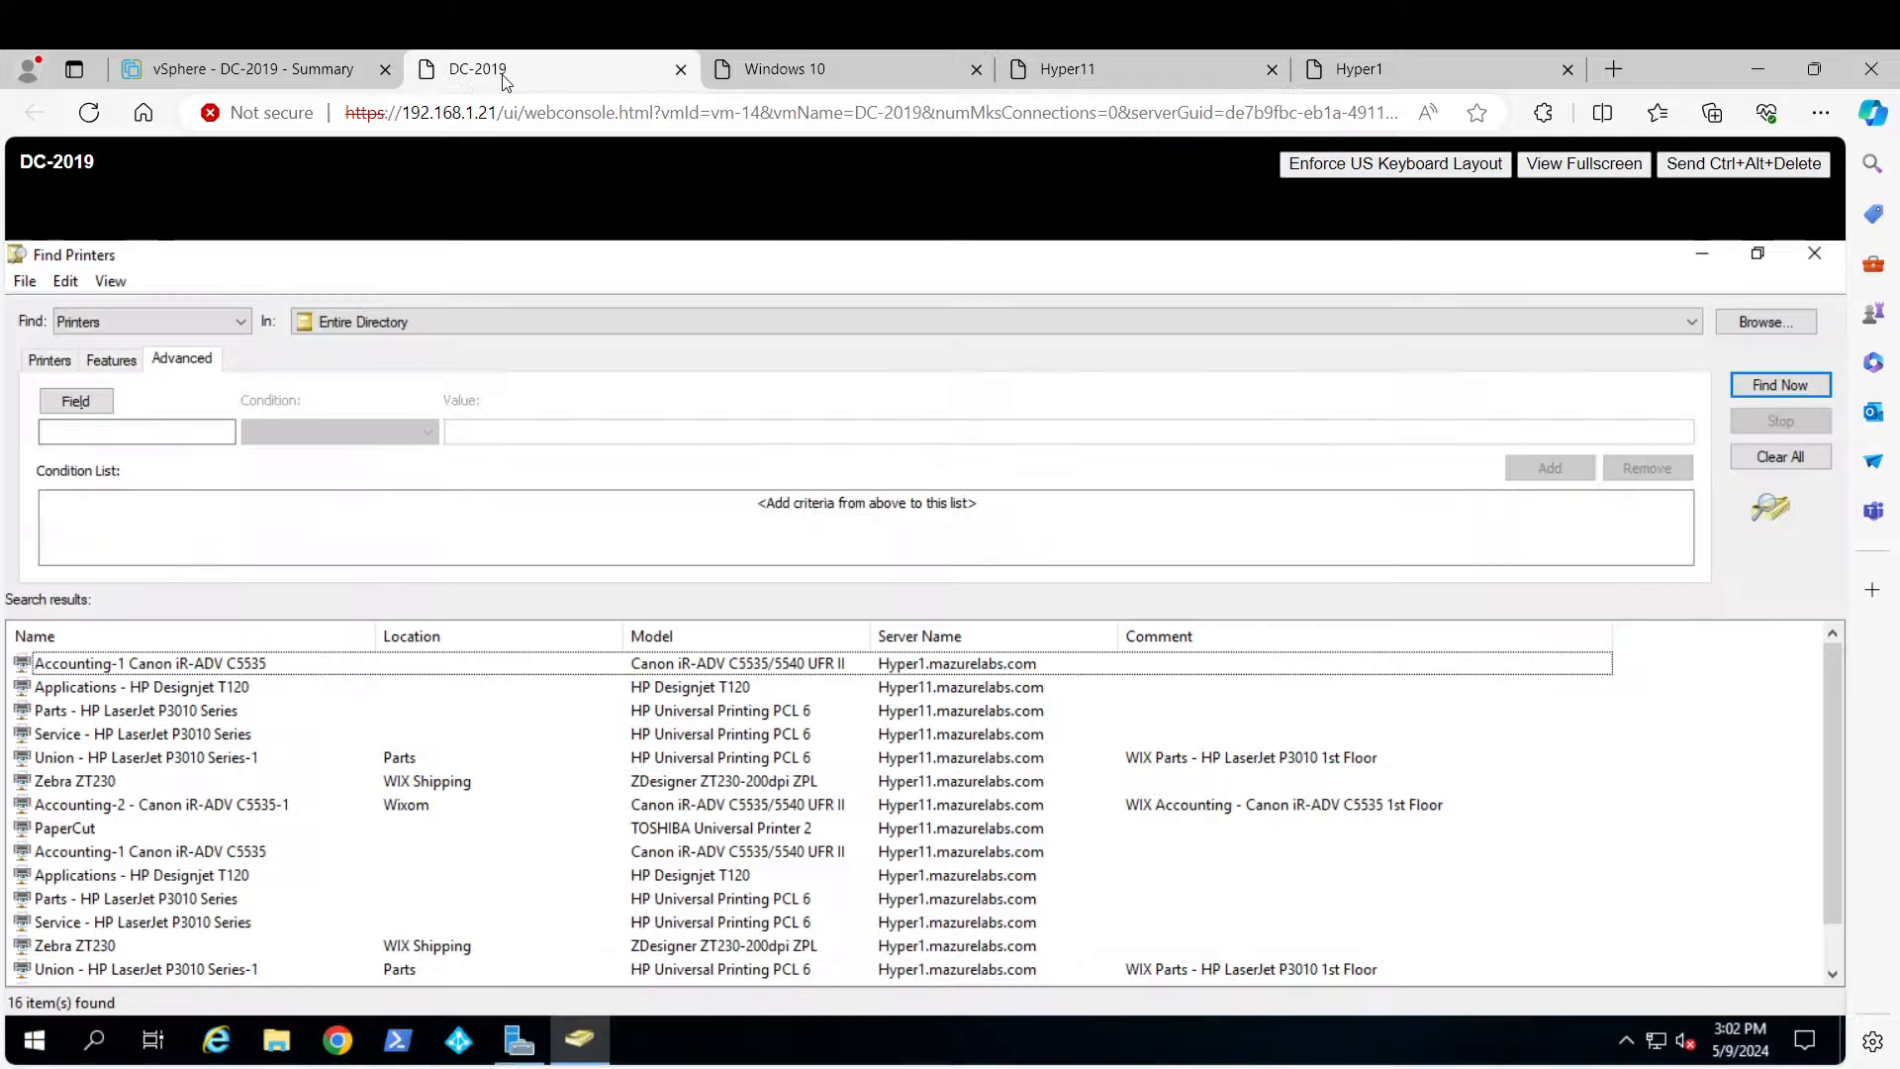
left_click(1775, 394)
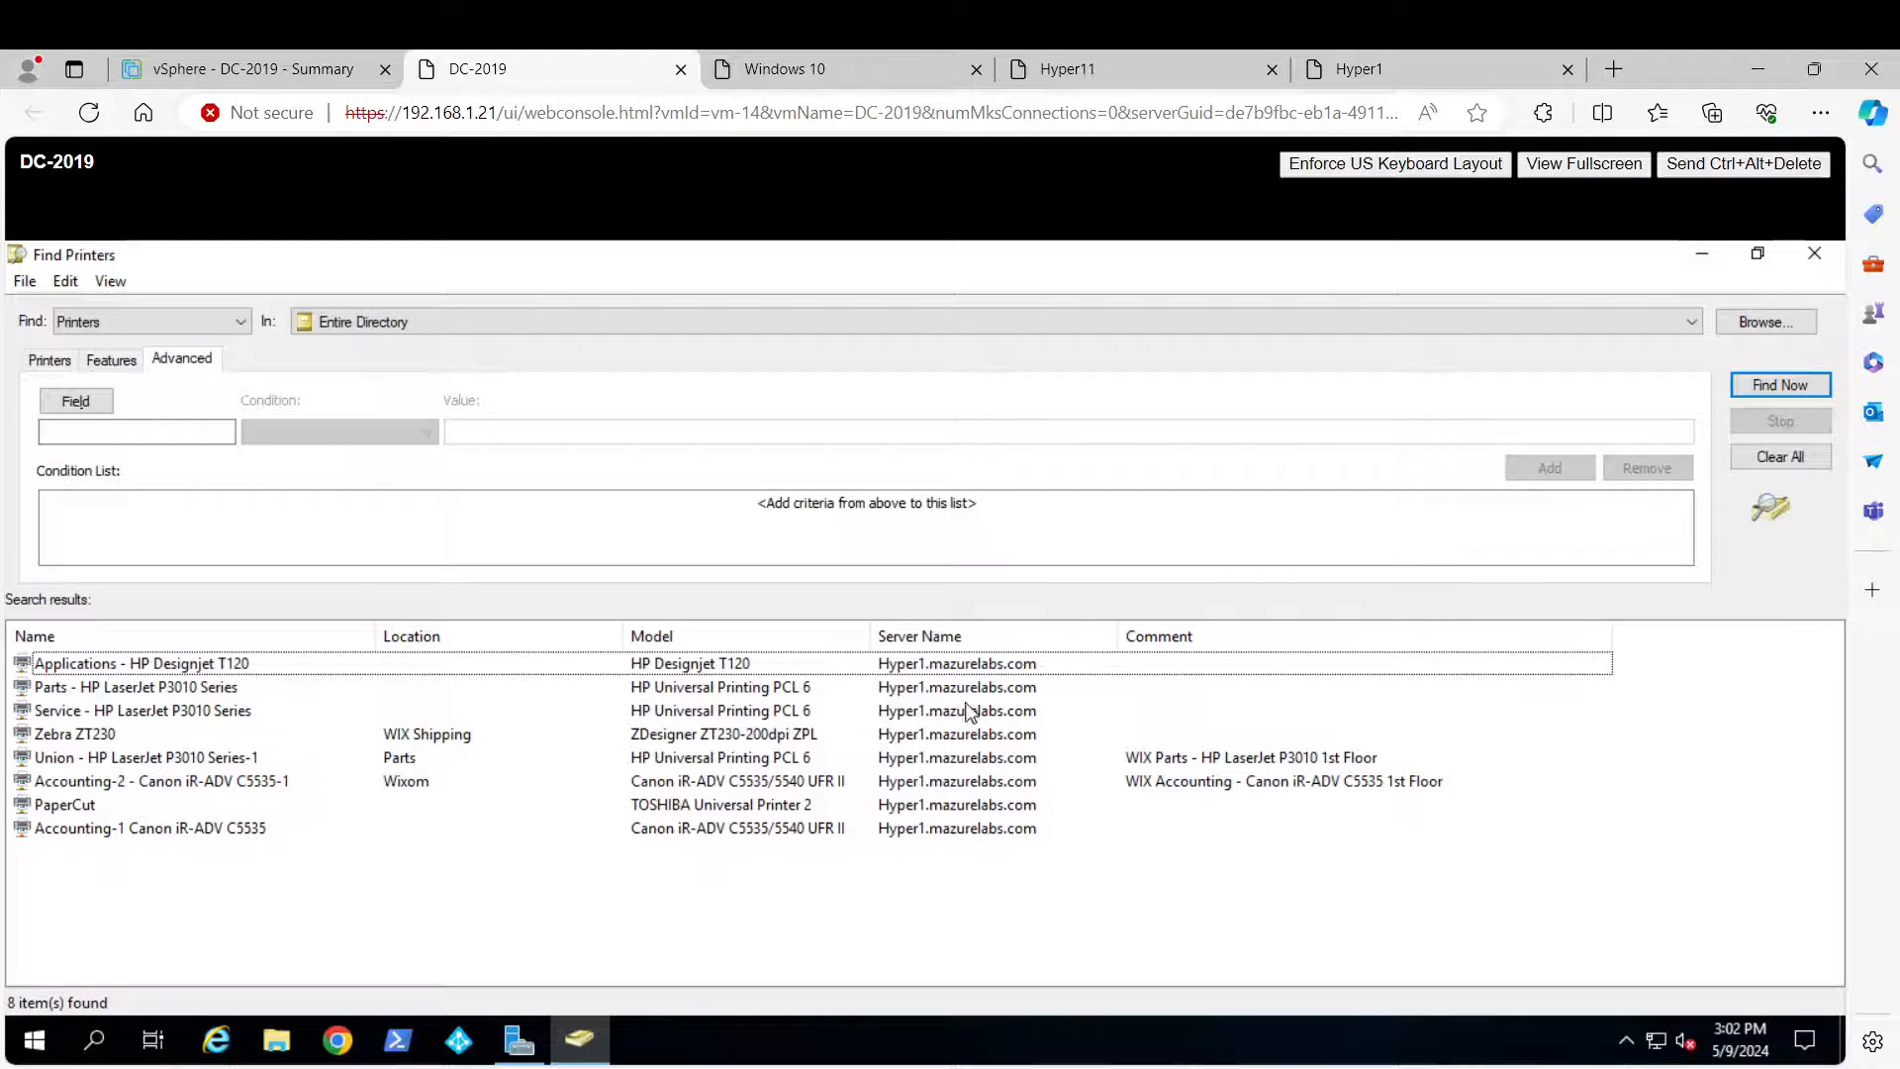
On Hyper1, open \\localhost in File Explorer to view the server's shared printers.
left_click(1385, 68)
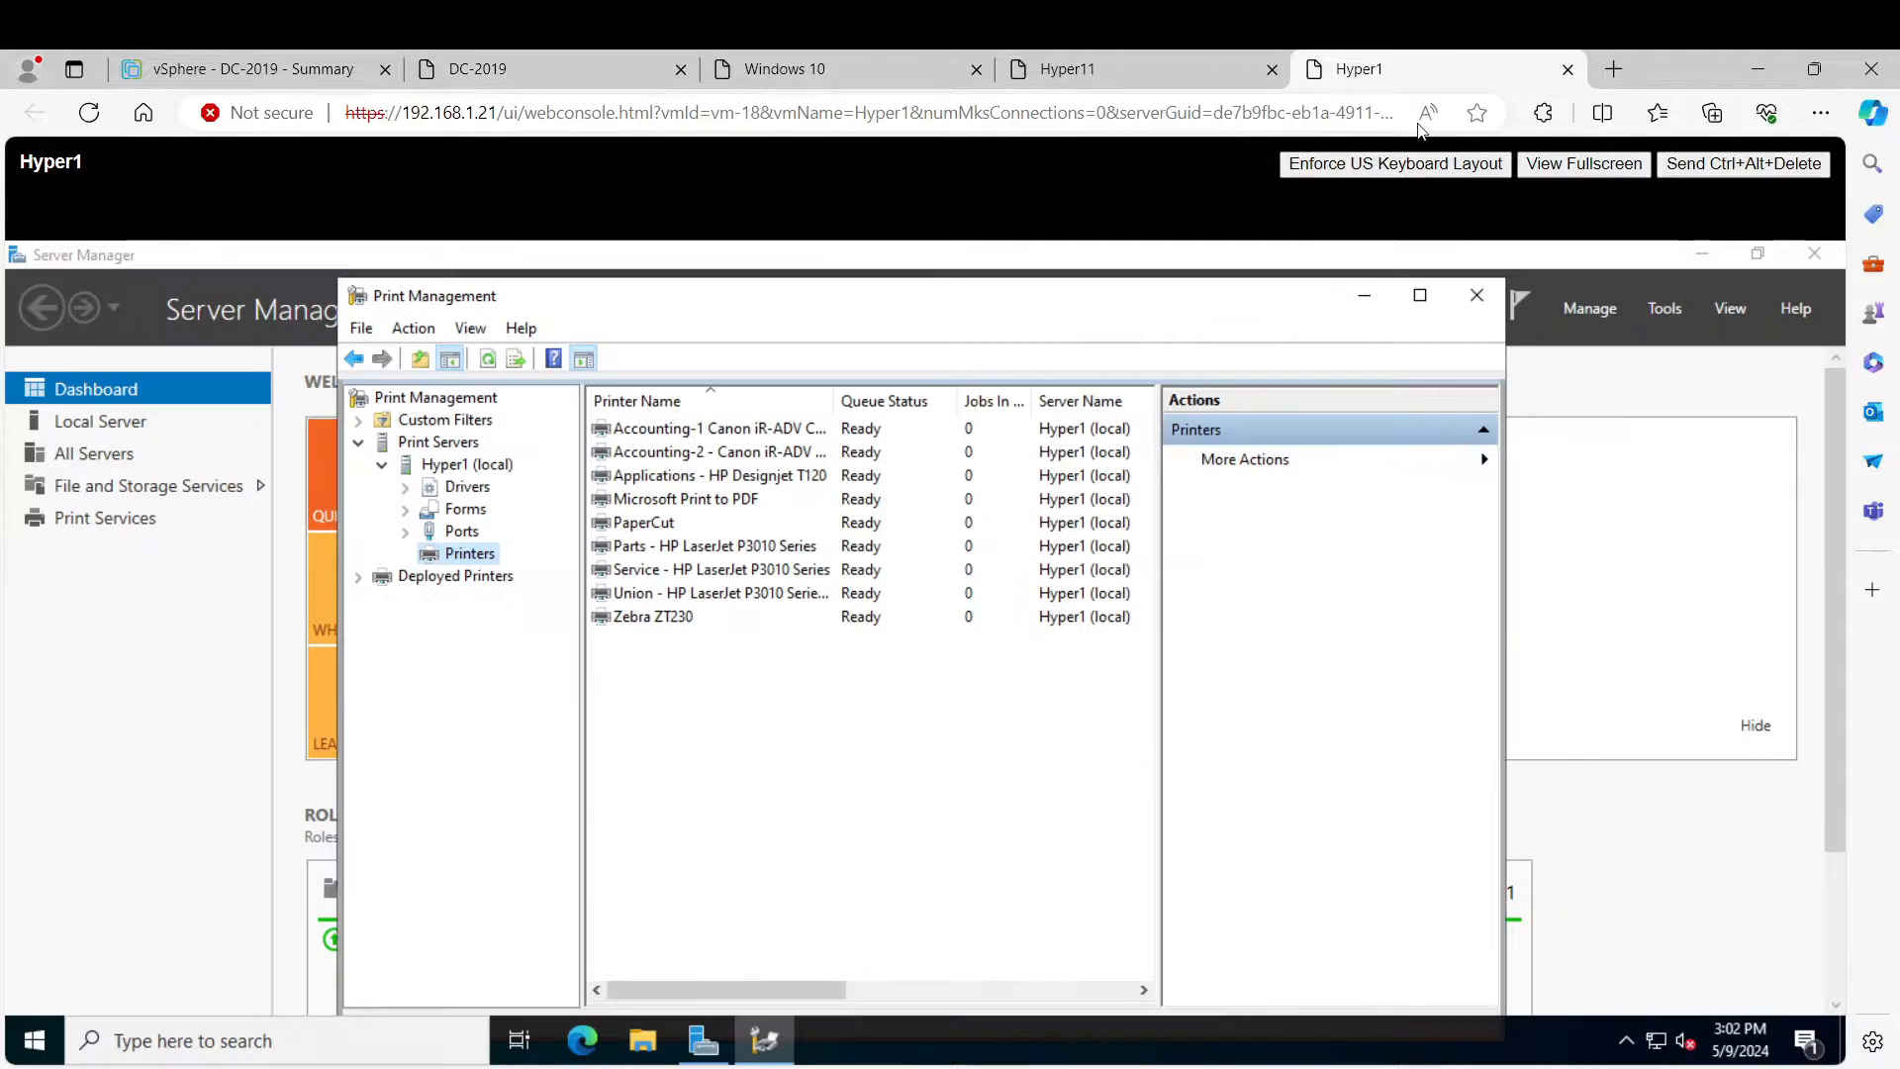
left_click(643, 1055)
left_click(1182, 366)
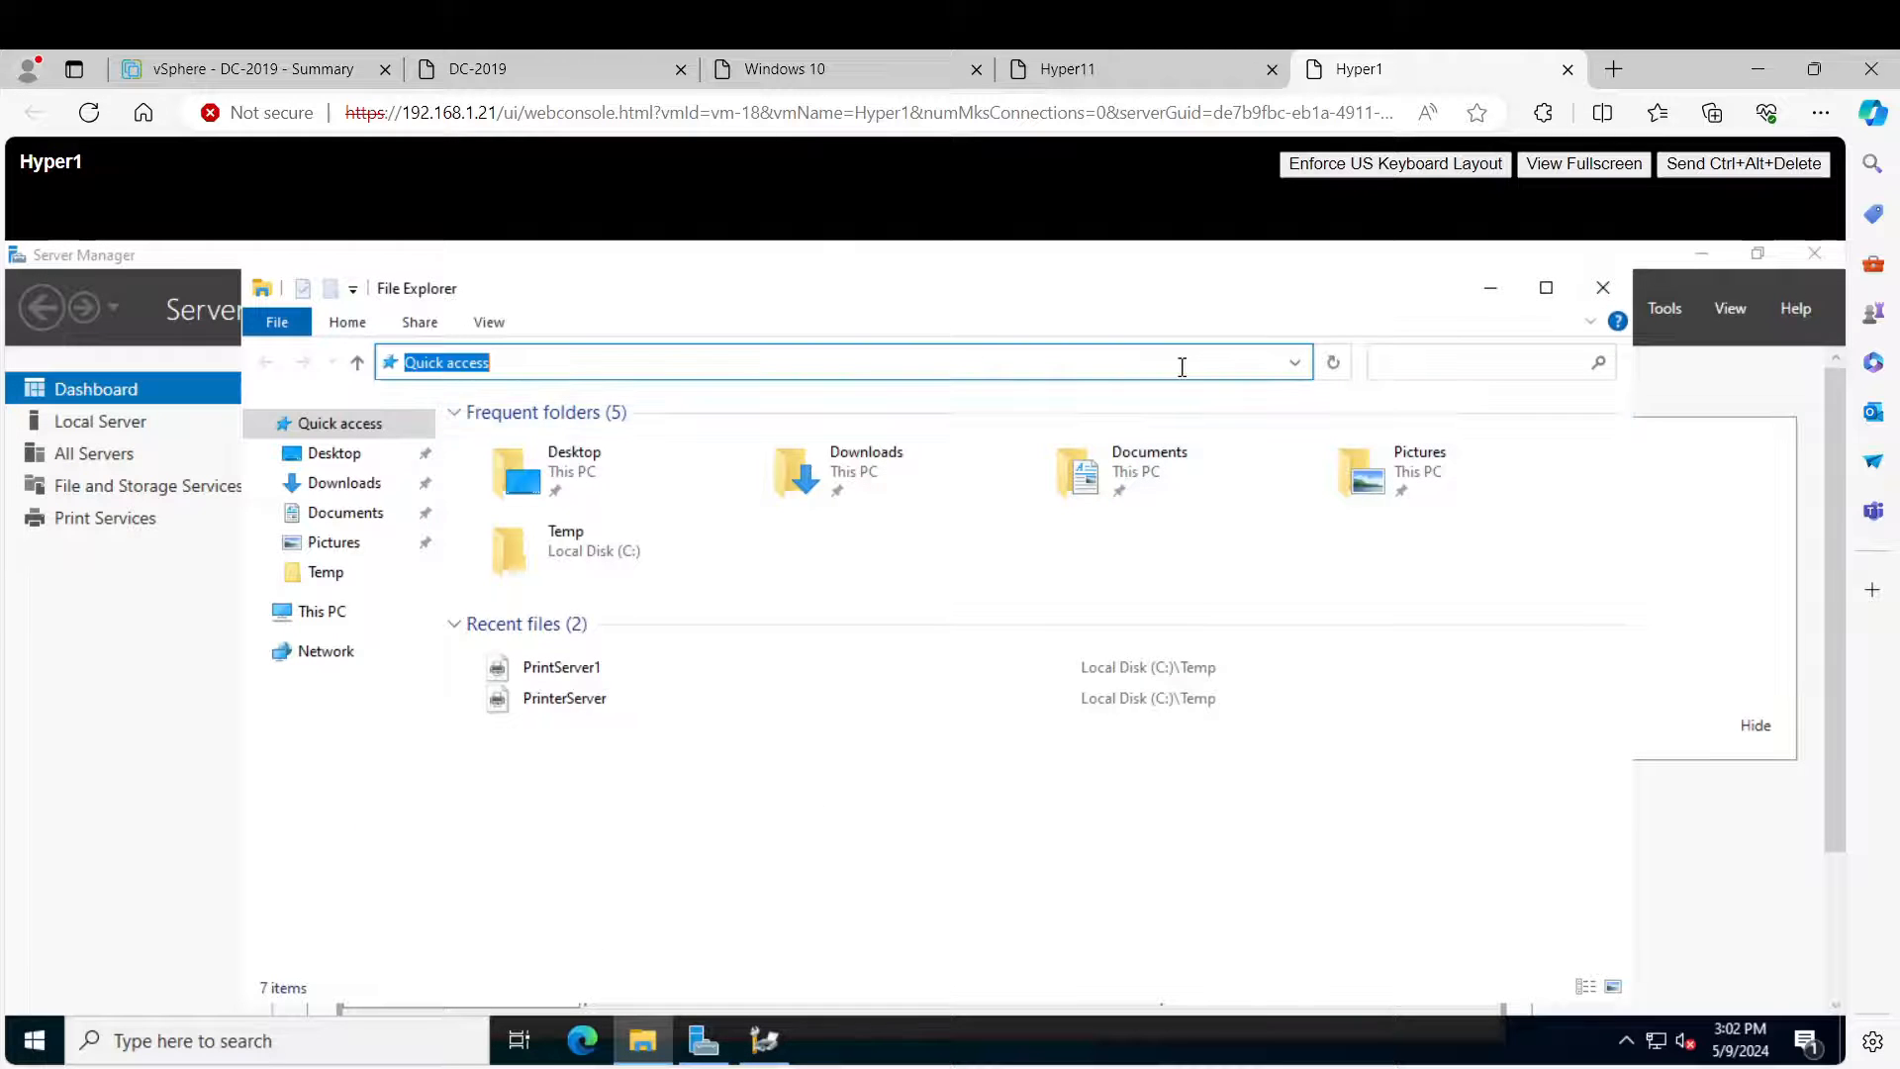
type("\\local")
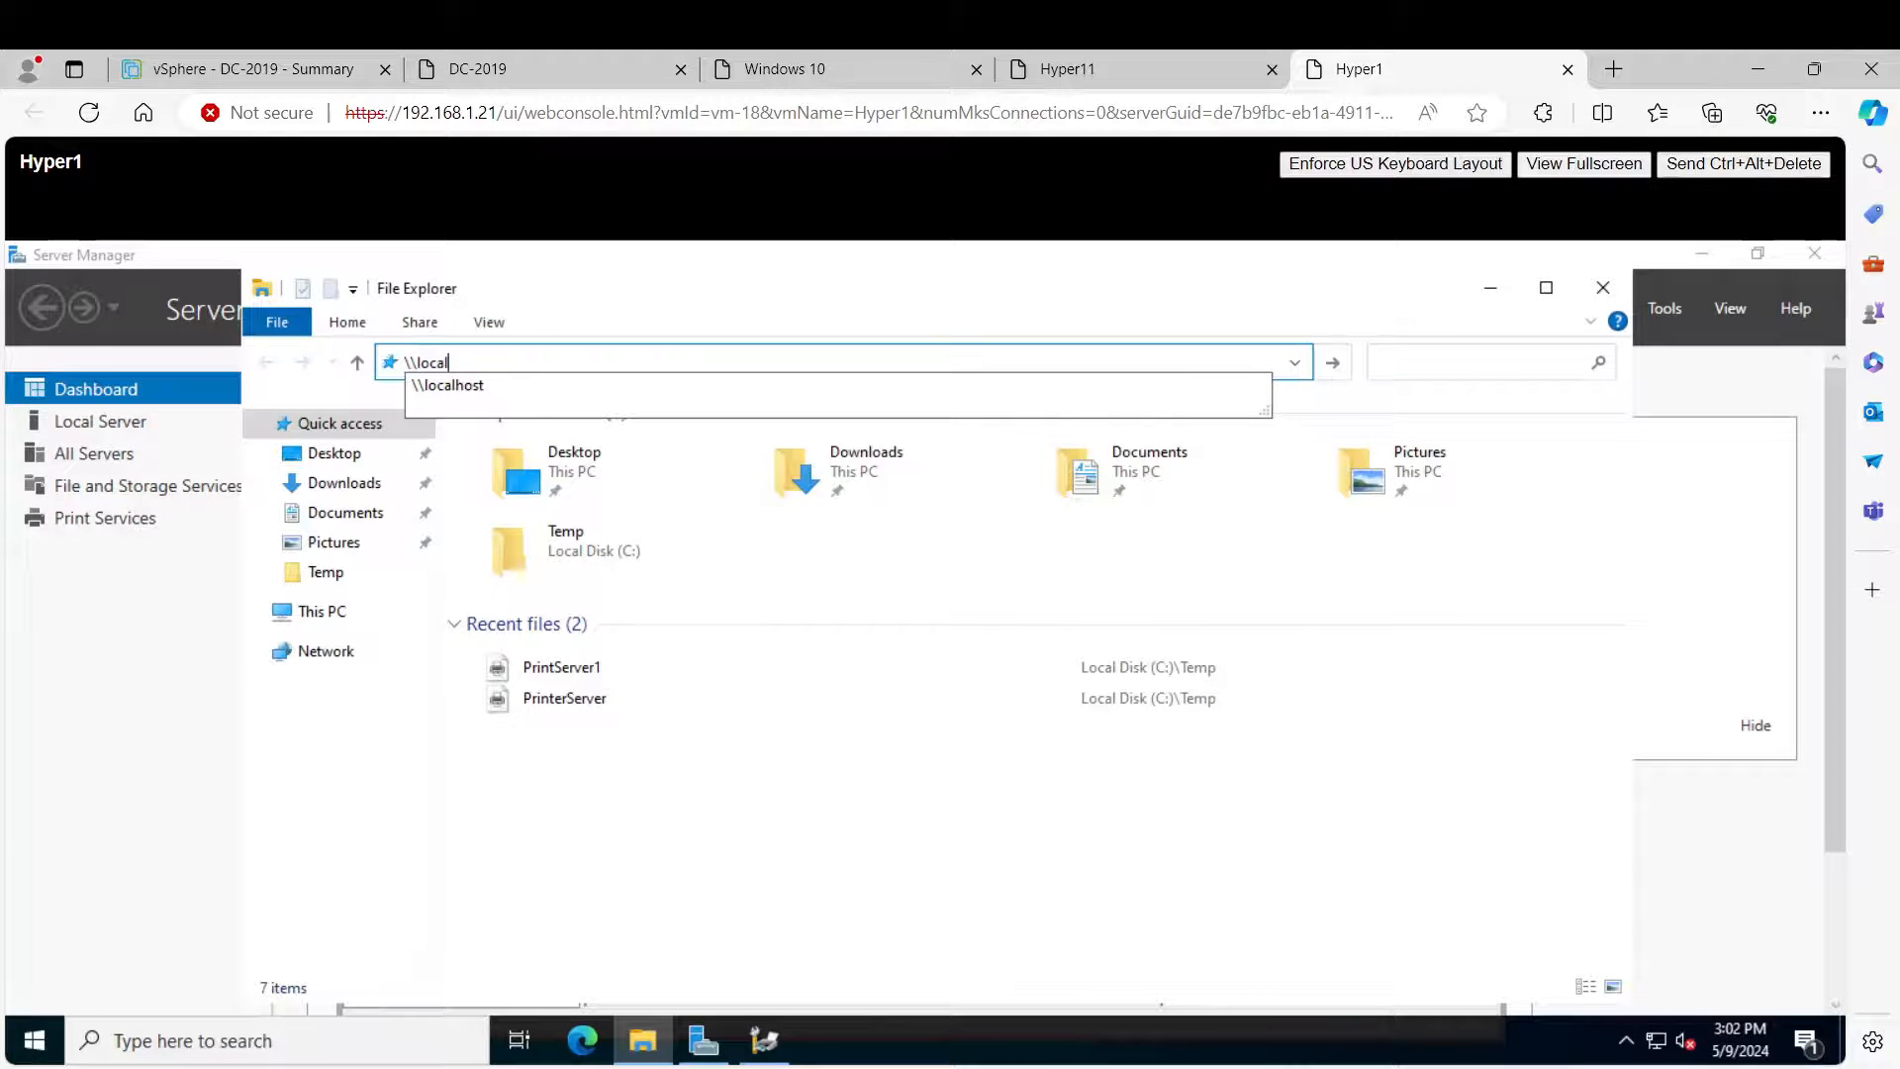
key("Down")
key("Return")
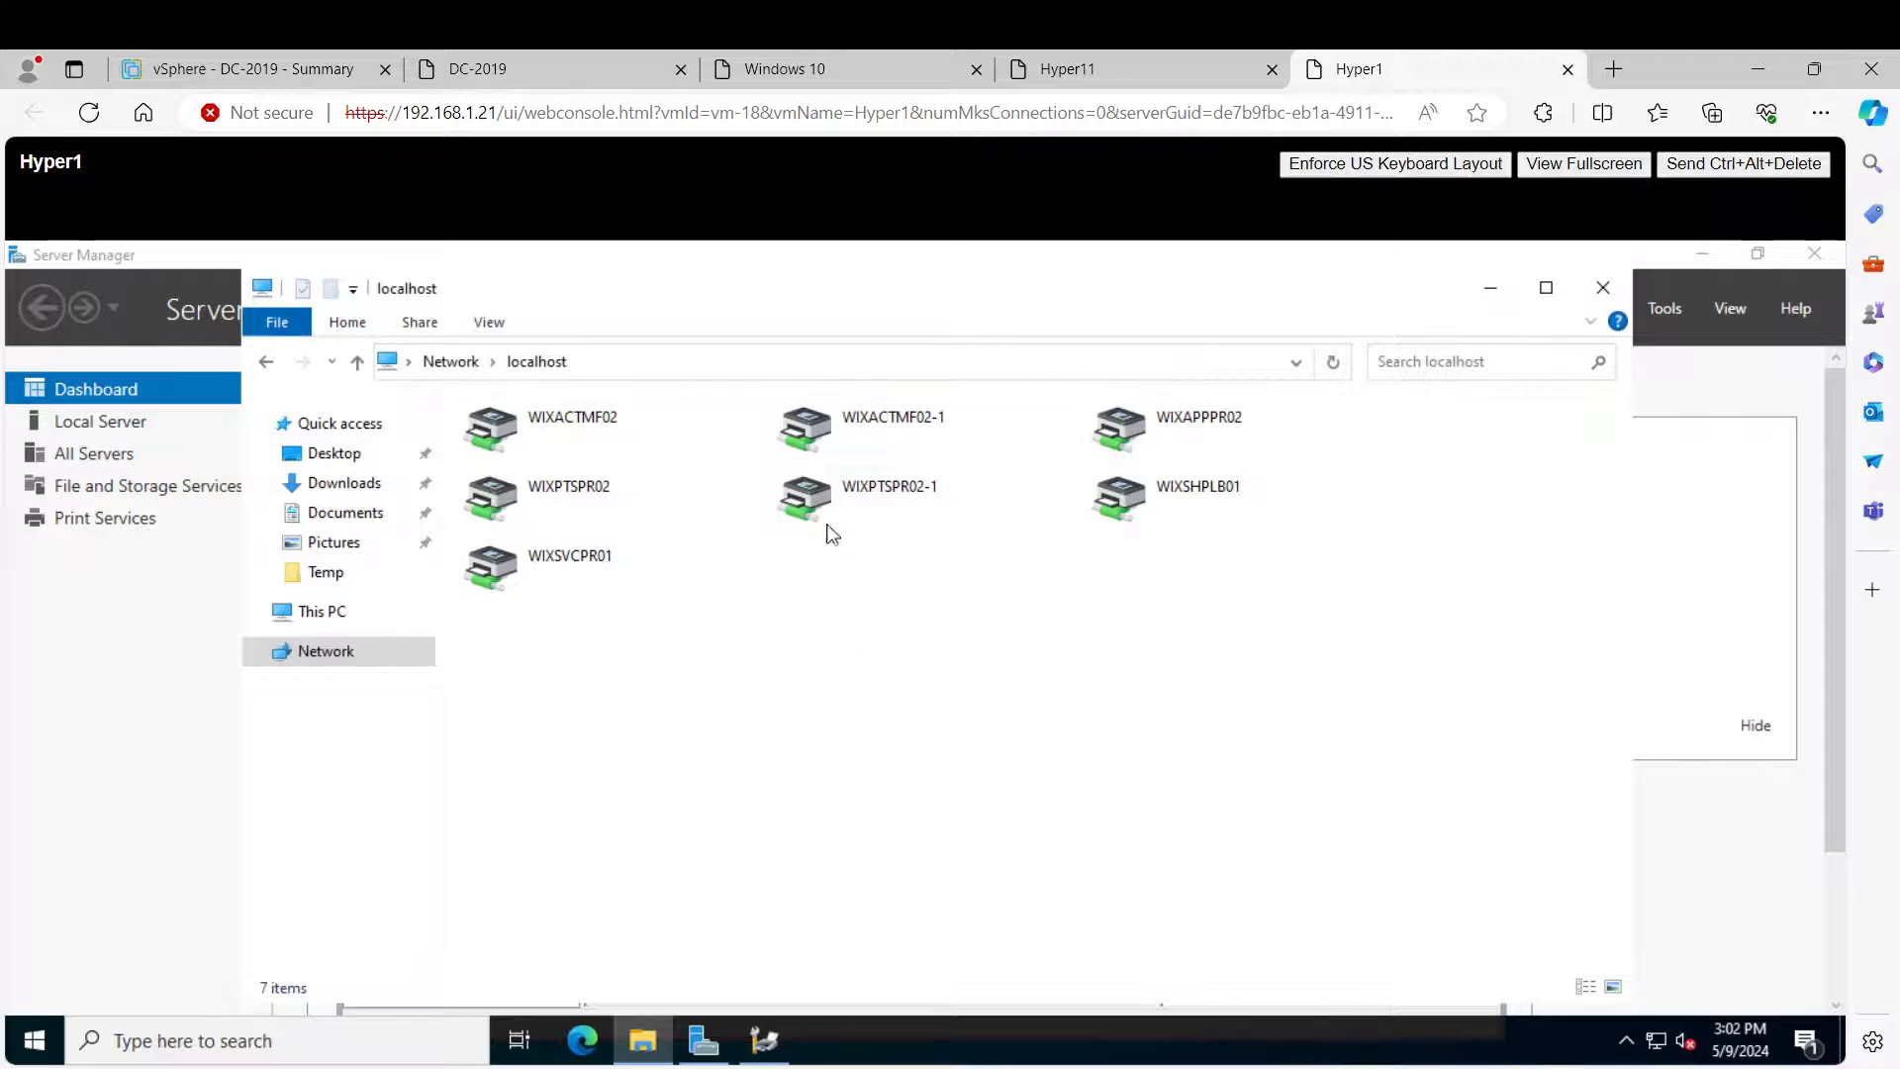